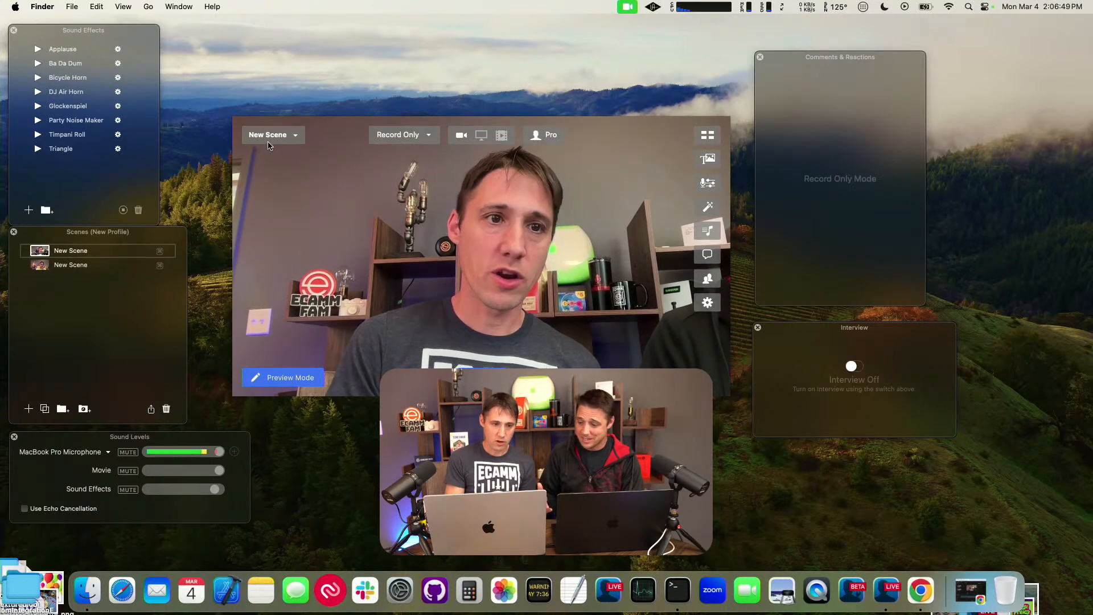
Step: Open the Ecamm Live preferences showing the connected destinations and move the window clear of the overlapping content
click(393, 209)
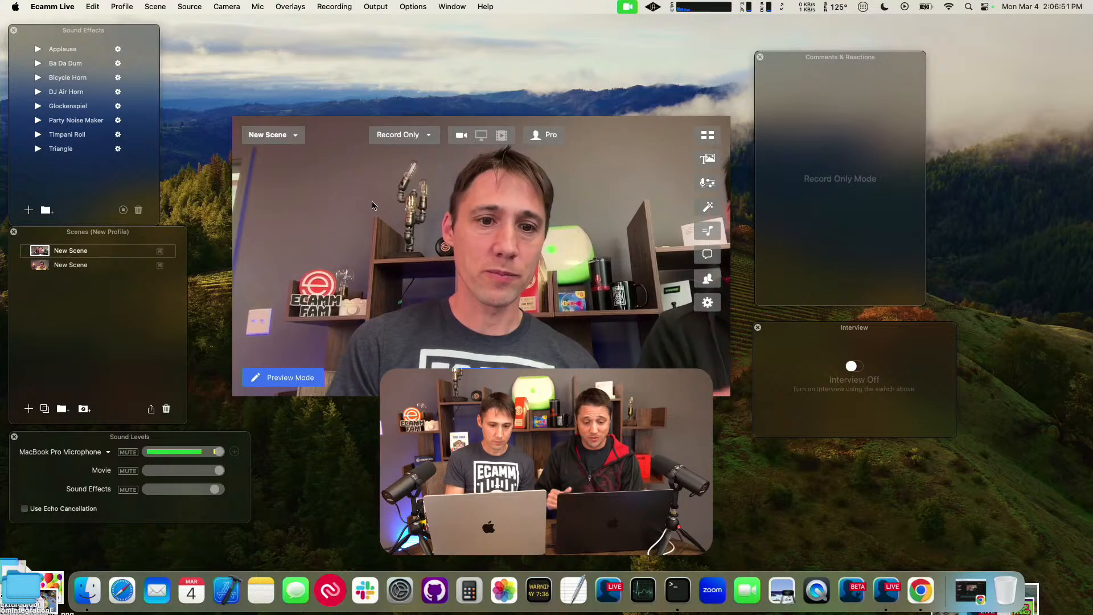
click(64, 9)
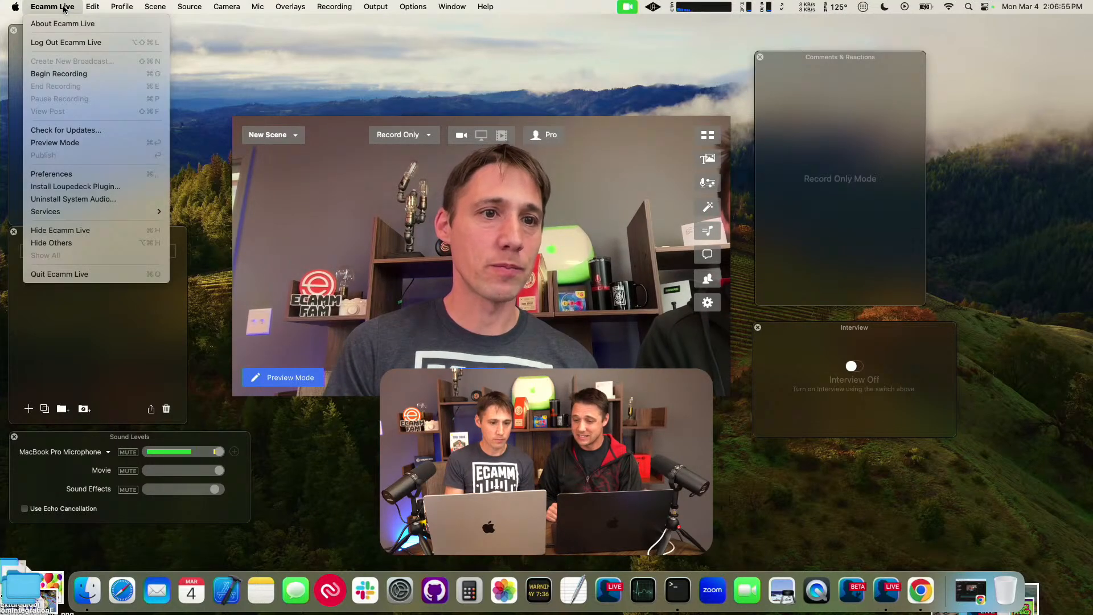
click(64, 8)
click(65, 8)
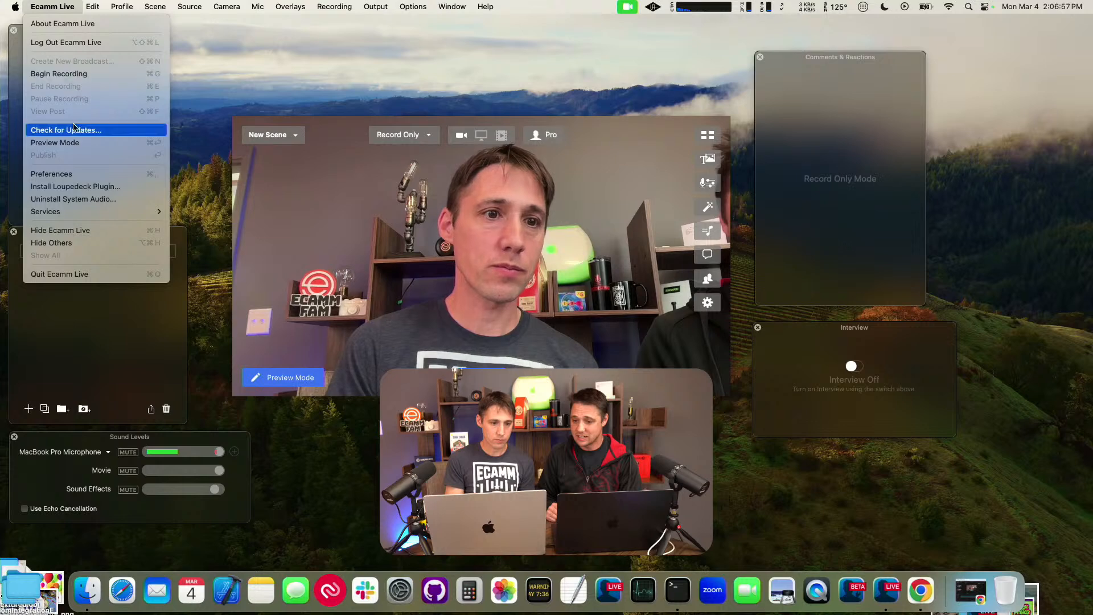
click(51, 174)
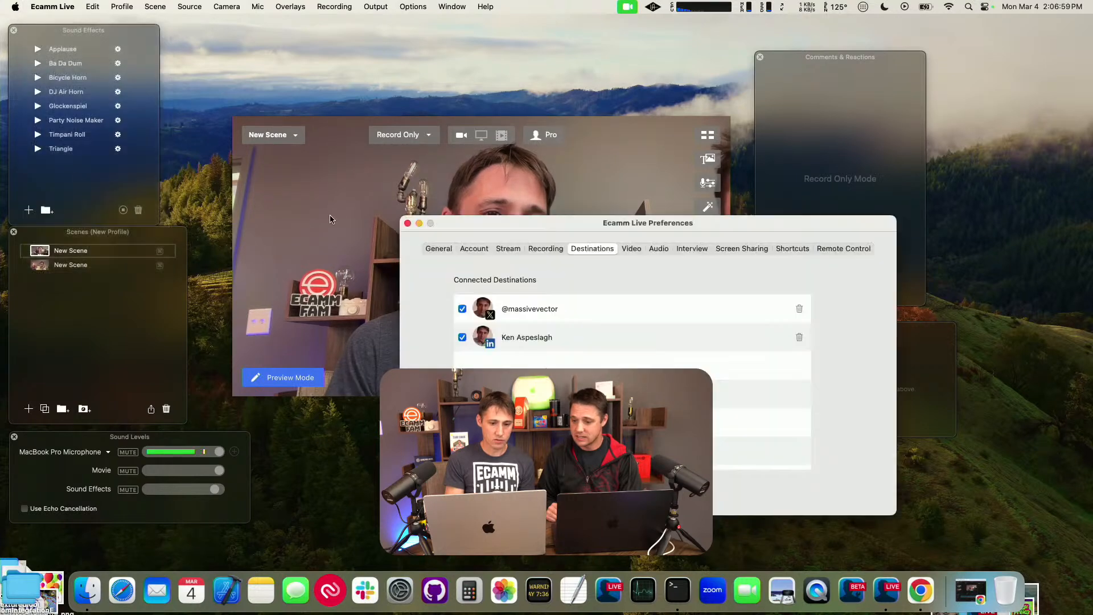
drag(581, 225, 463, 190)
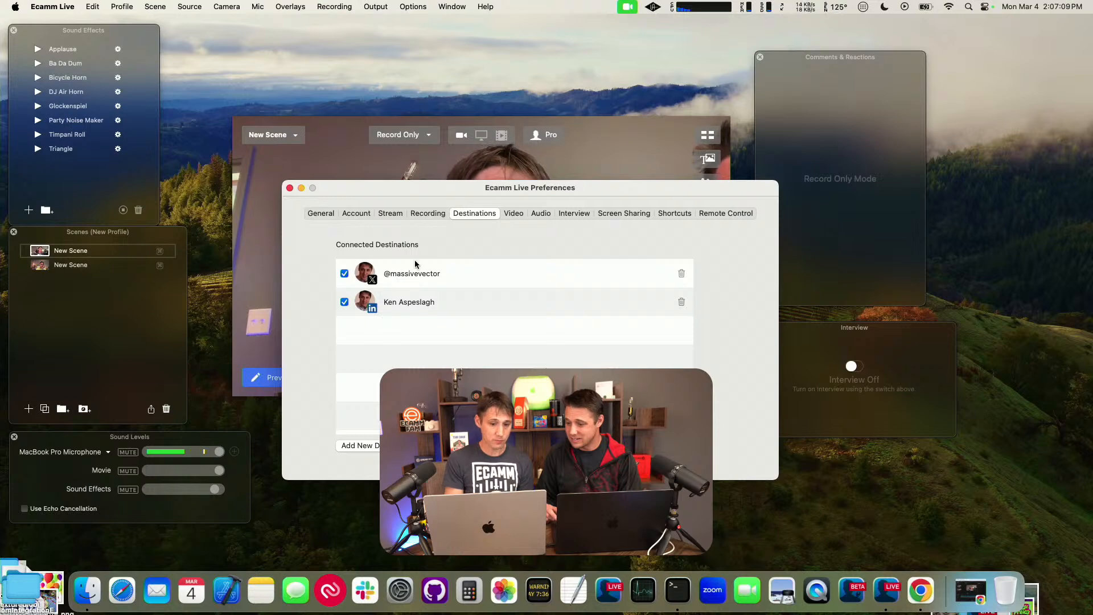
drag(382, 195, 455, 174)
Step: Add a Facebook destination that broadcasts to the Code & Circuit business page
click(450, 428)
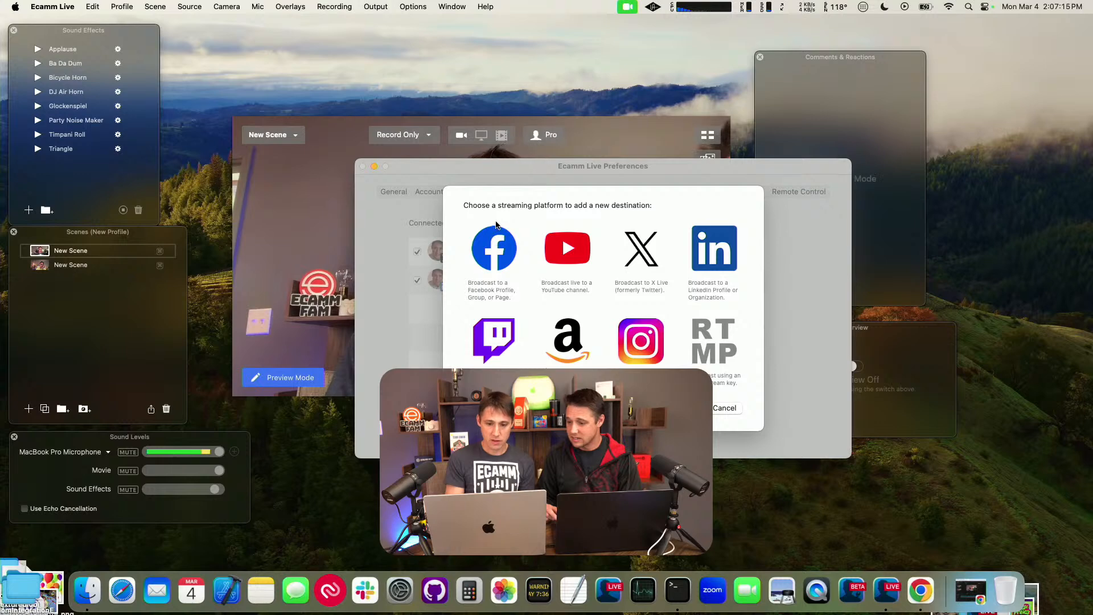
click(494, 259)
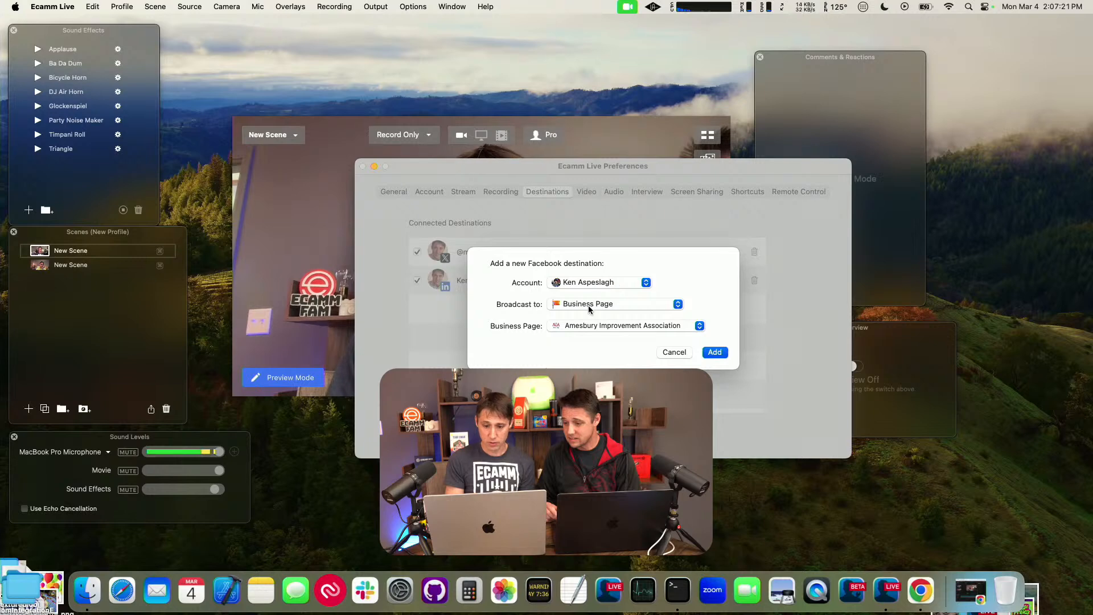
click(572, 326)
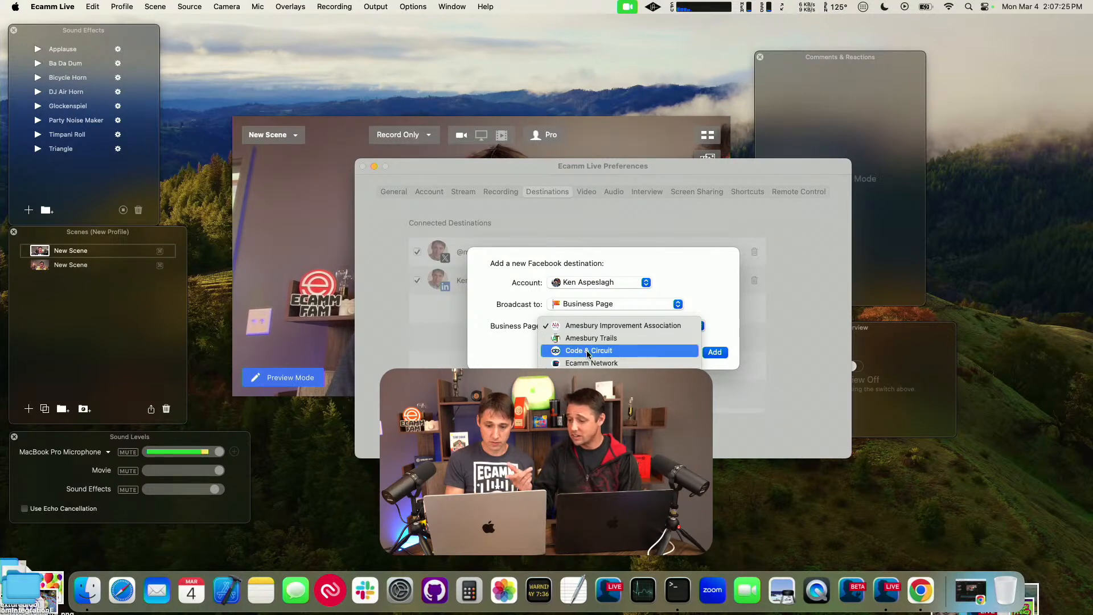
click(587, 353)
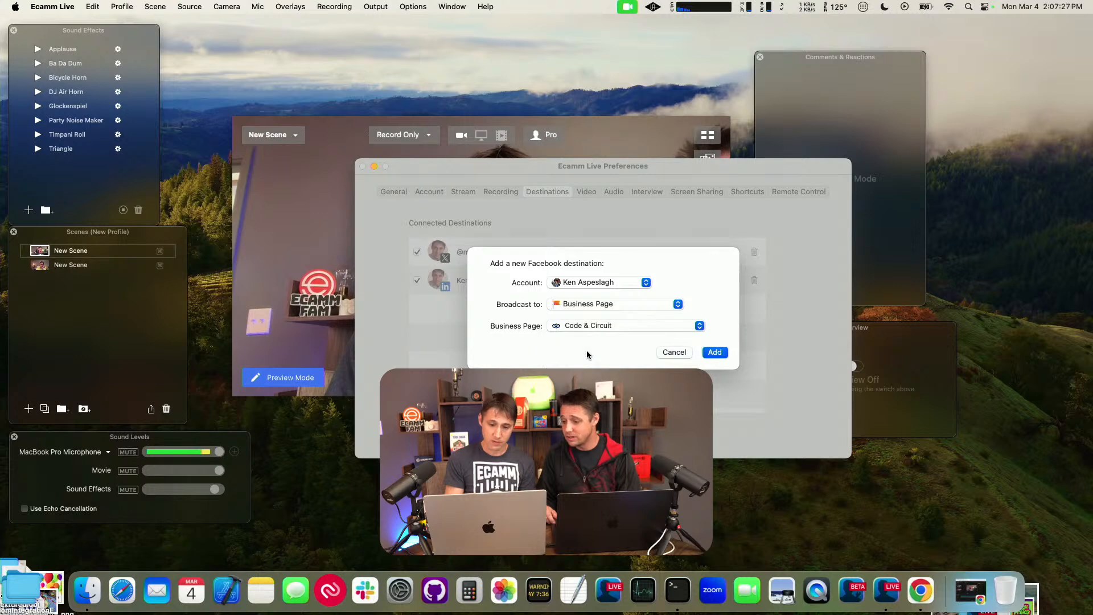
click(715, 353)
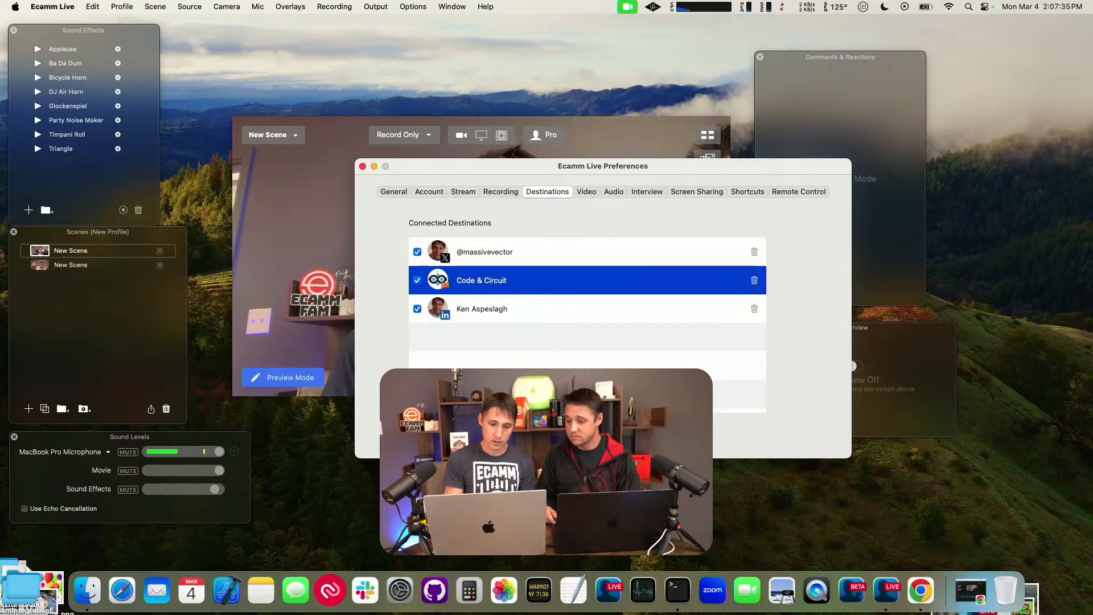
Step: Begin adding a new destination for Instagram Live
click(456, 428)
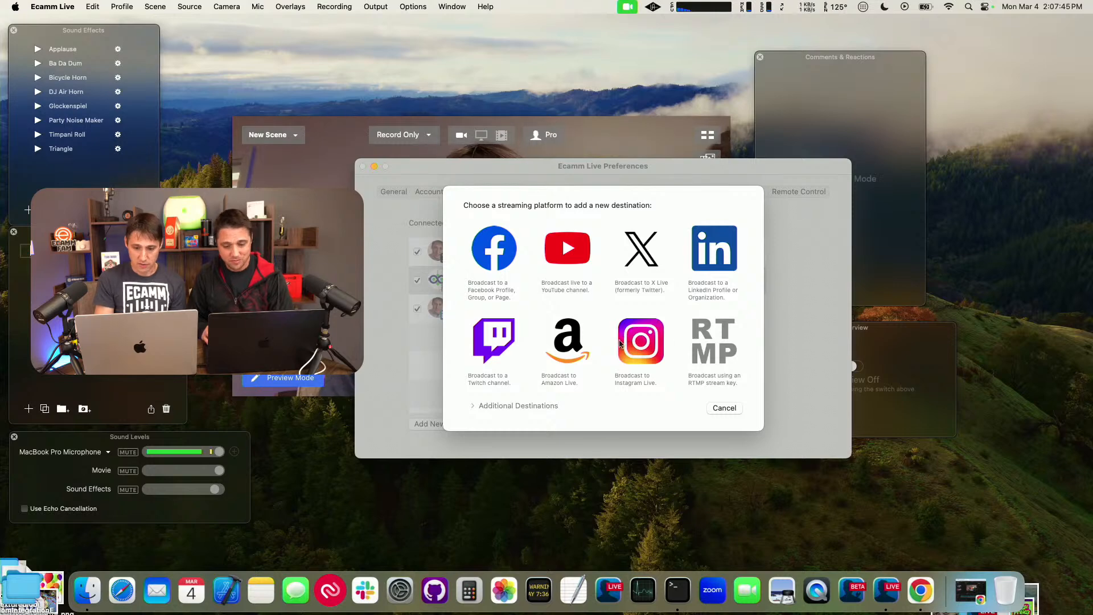
click(641, 341)
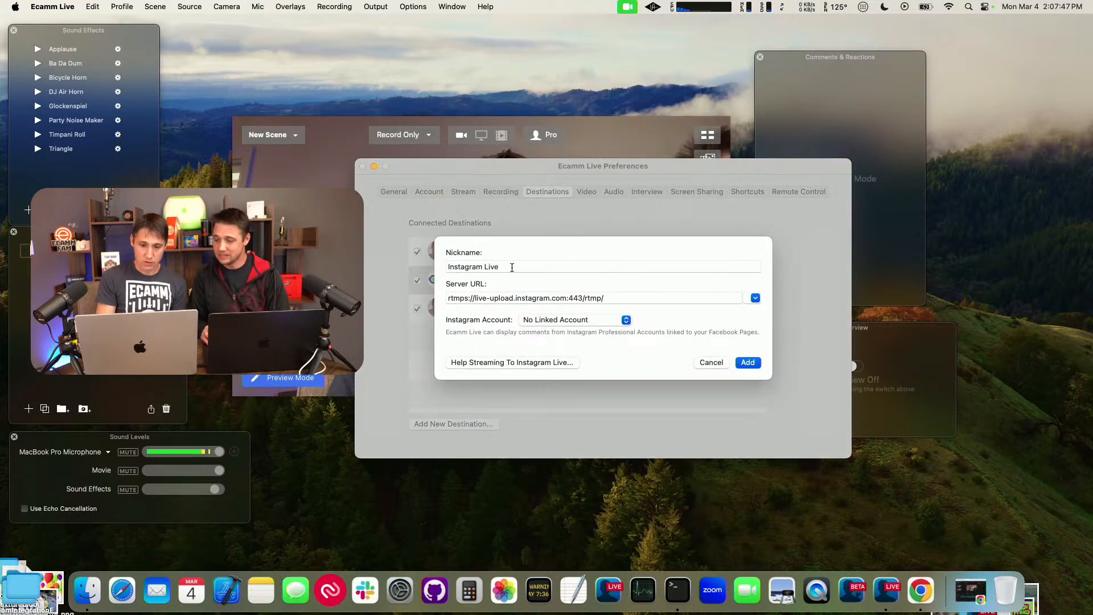
drag(512, 267, 500, 249)
text(C)
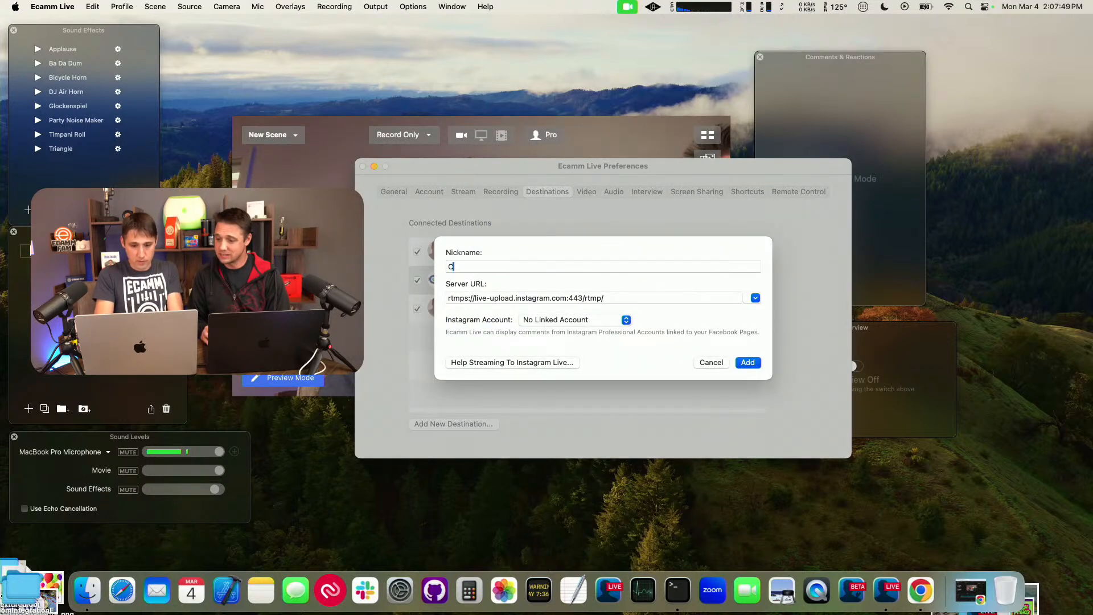
text(ode & Circ)
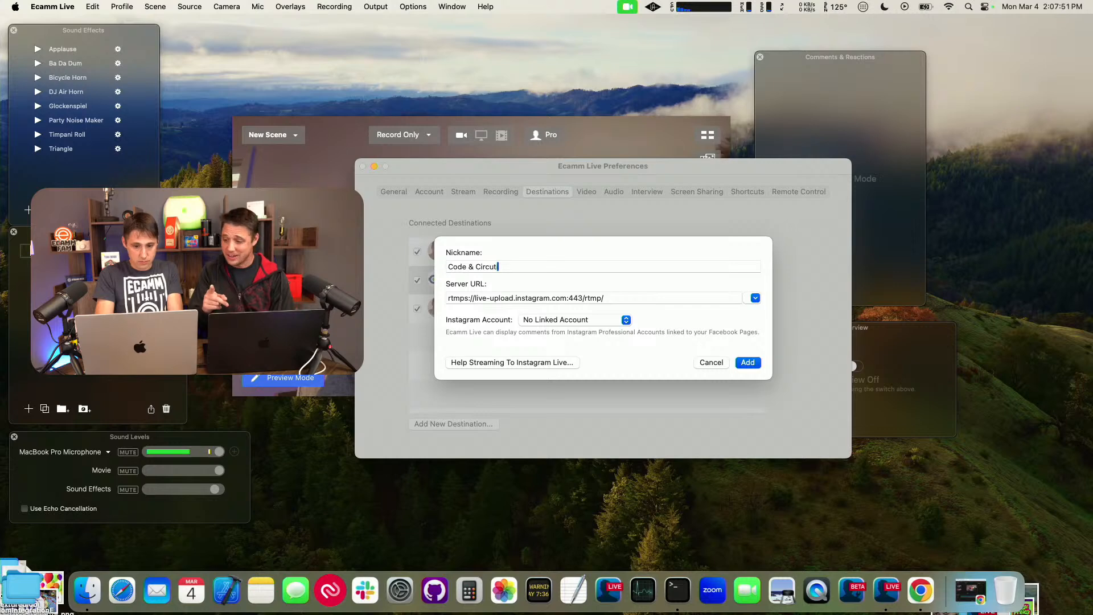
text(u)
key(super+a)
key(BackSpace)
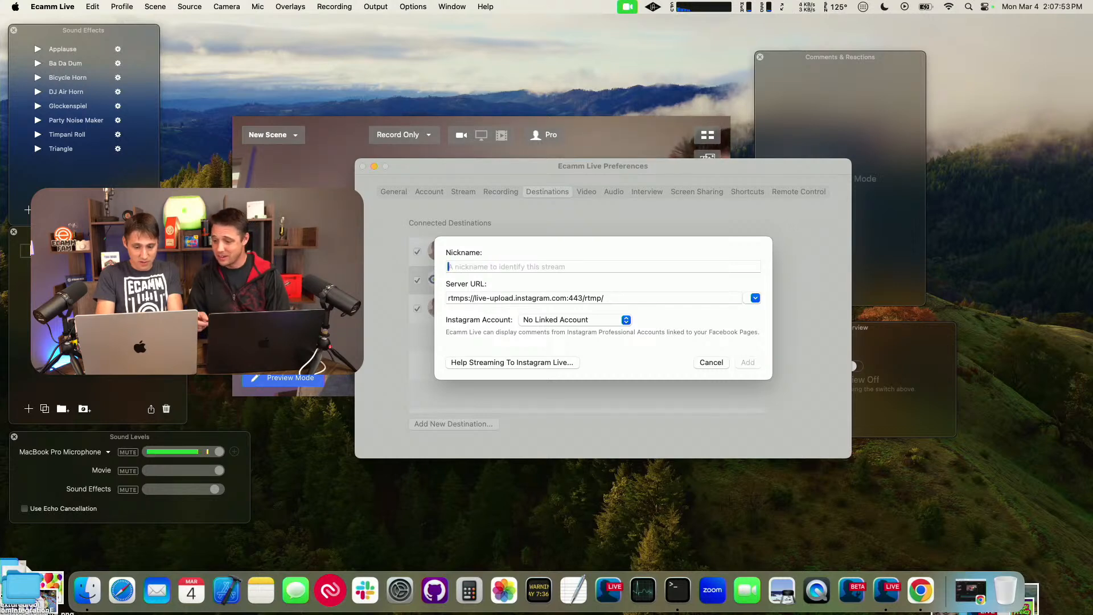
text(Code)
key(super+a)
key(BackSpace)
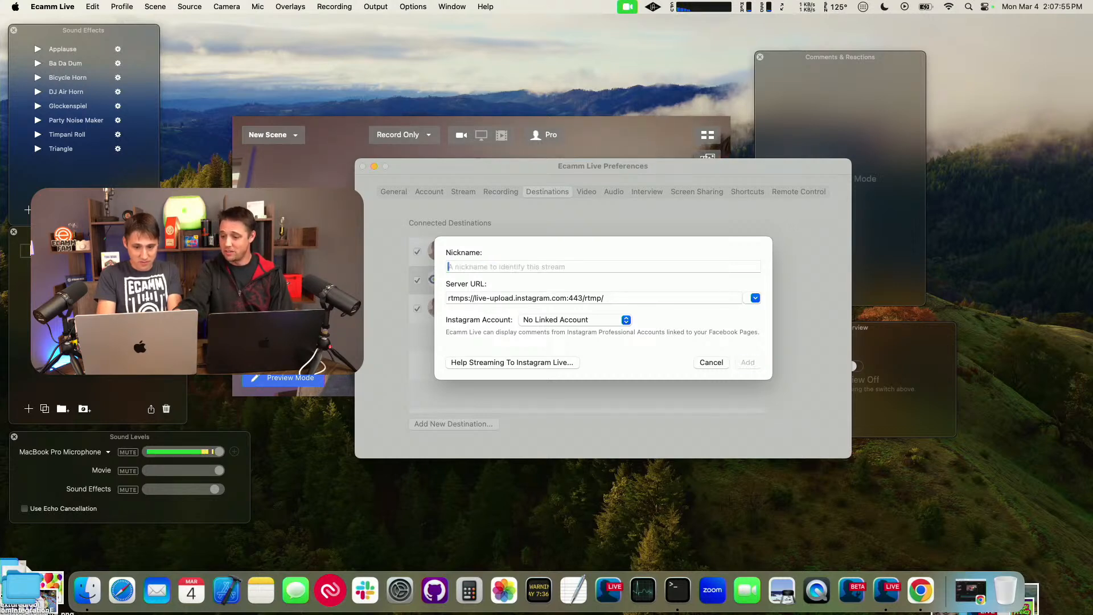
Step: Link the Code & Circuit Instagram account to the new Instagram destination and add the destination
click(520, 323)
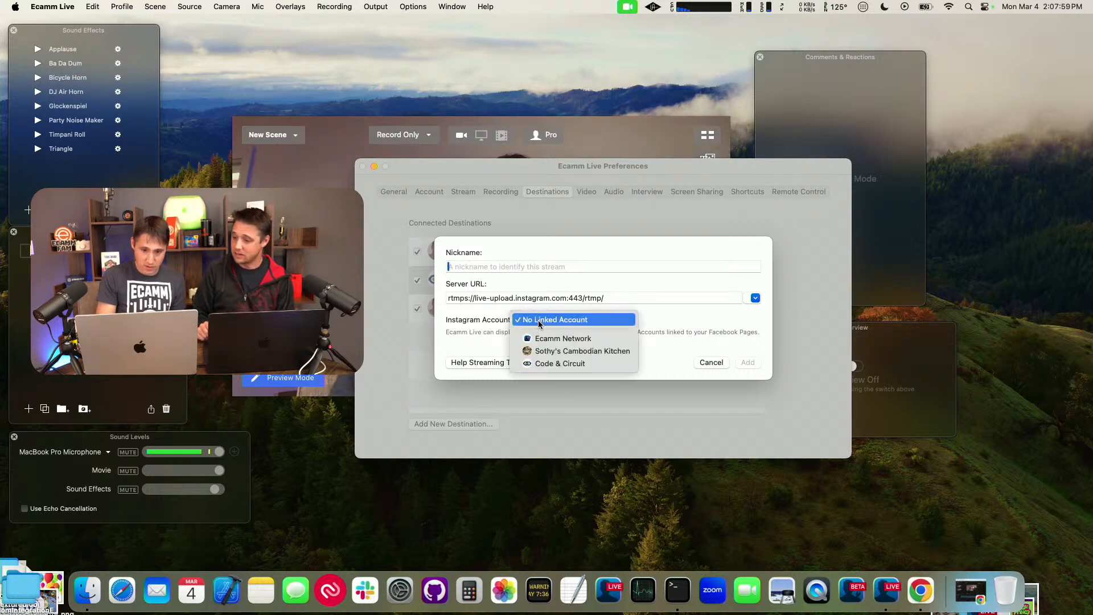
click(554, 364)
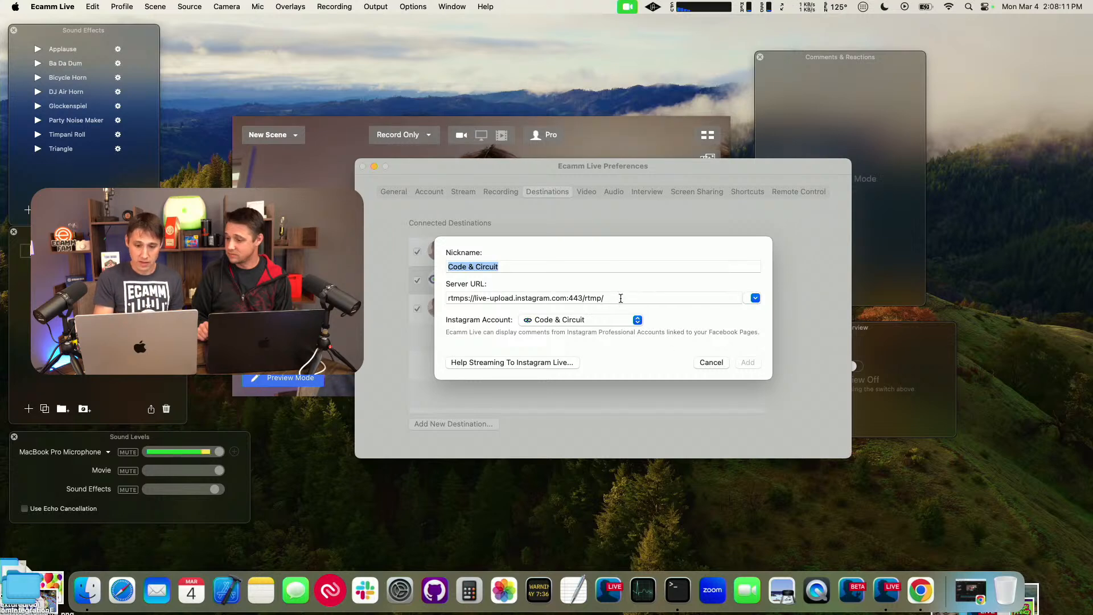
click(609, 262)
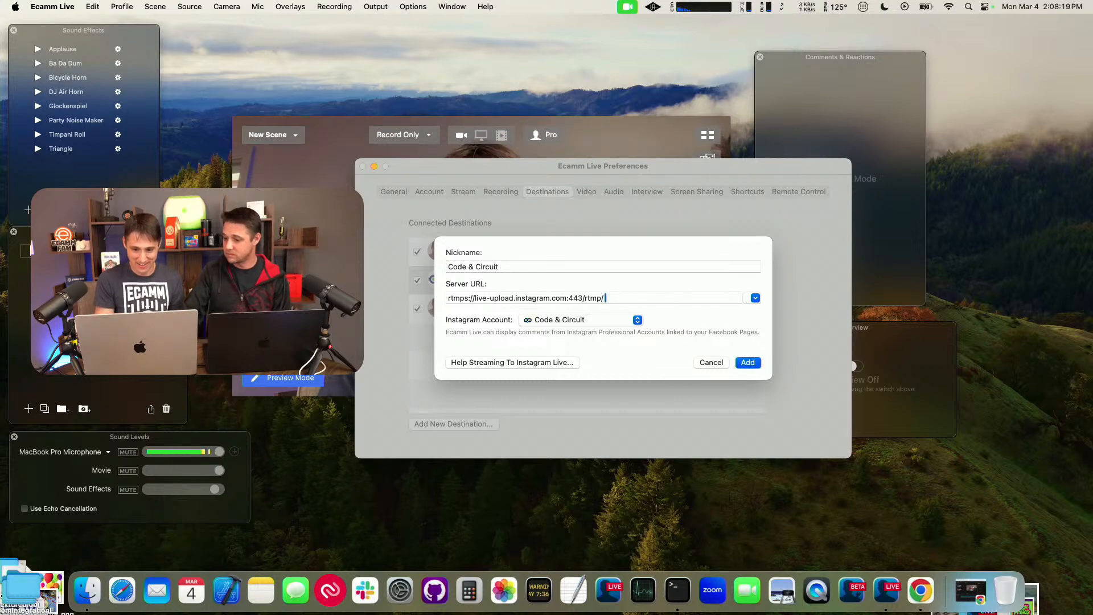
click(744, 365)
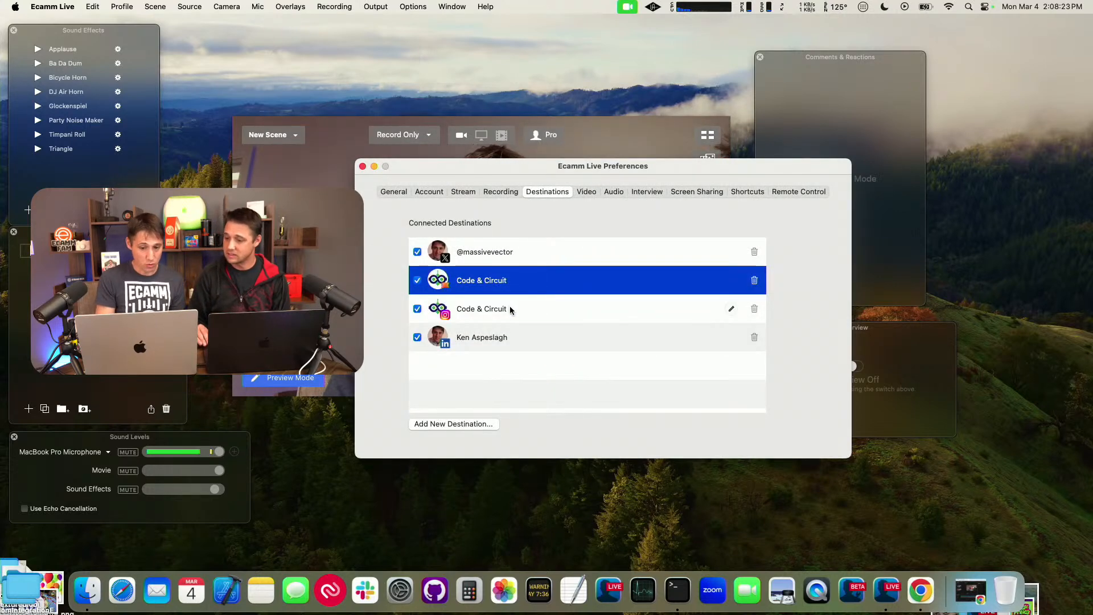
Step: Close the preferences and enable streaming in addition to recording
click(363, 167)
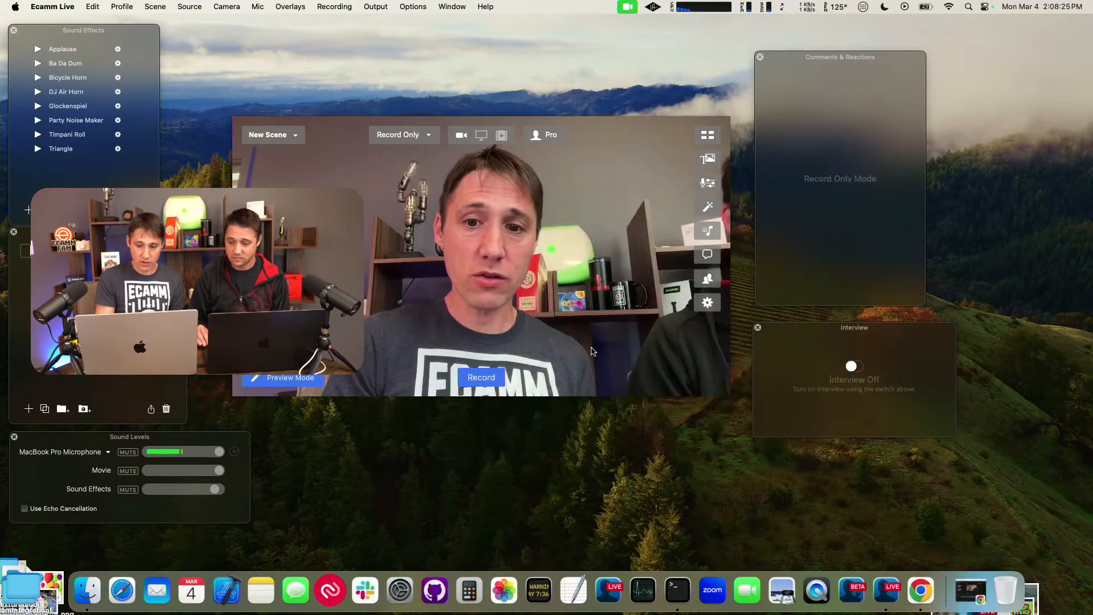
click(412, 136)
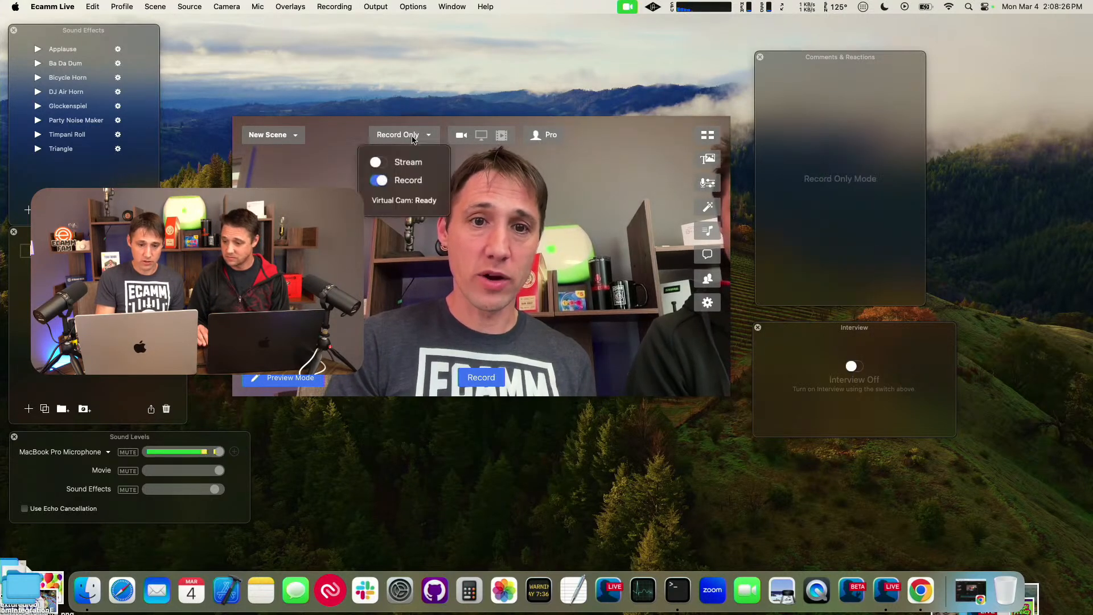
click(376, 161)
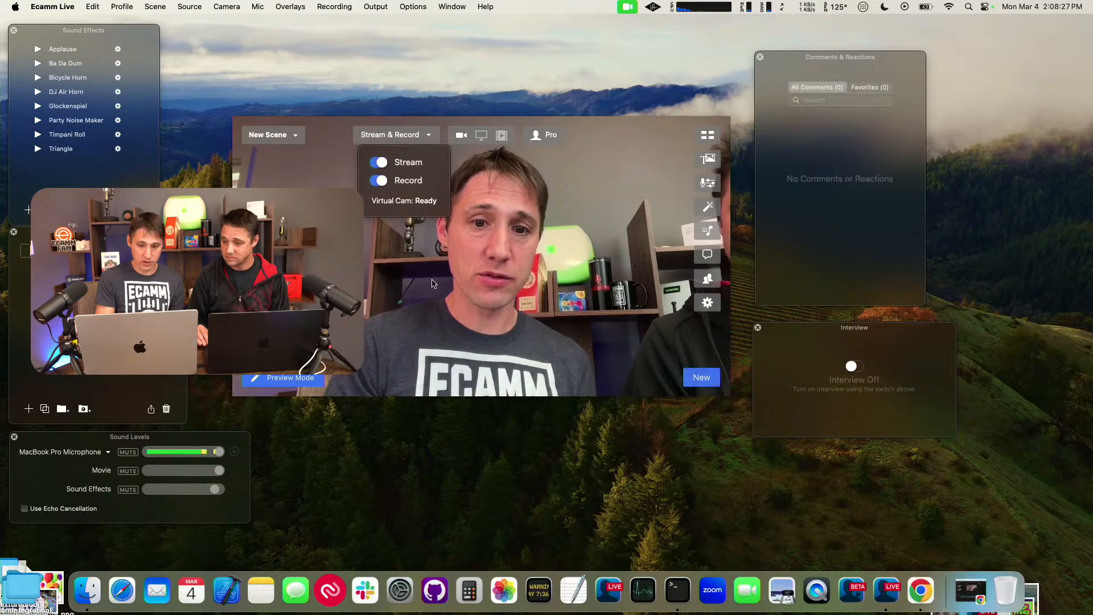
Step: Create a new broadcast and add the Code & Circuit Instagram, personal LinkedIn and X accounts as its destinations
click(702, 379)
click(400, 104)
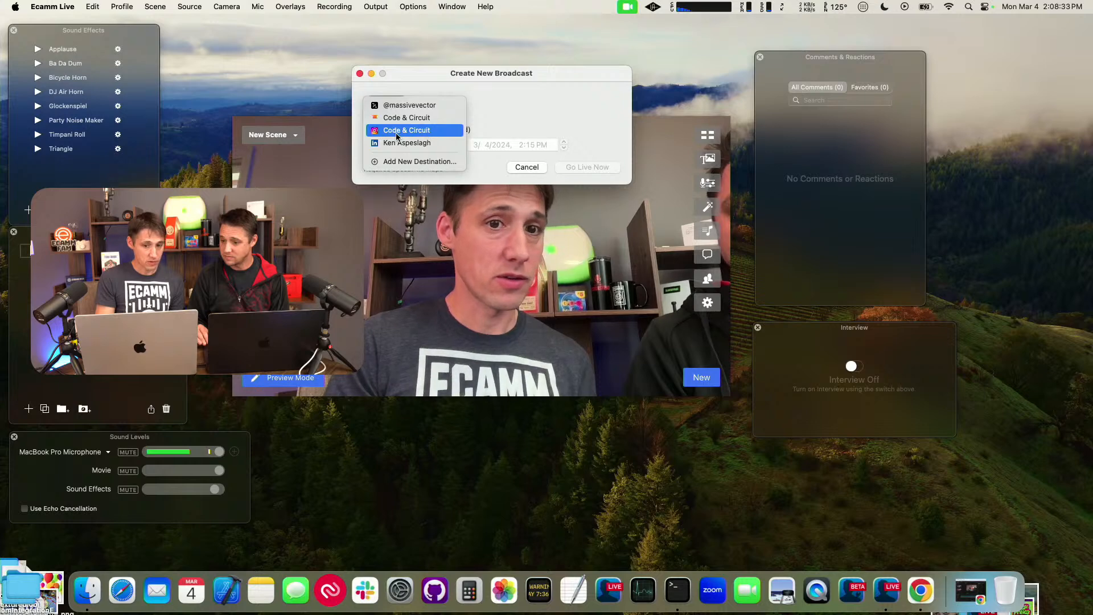
click(399, 131)
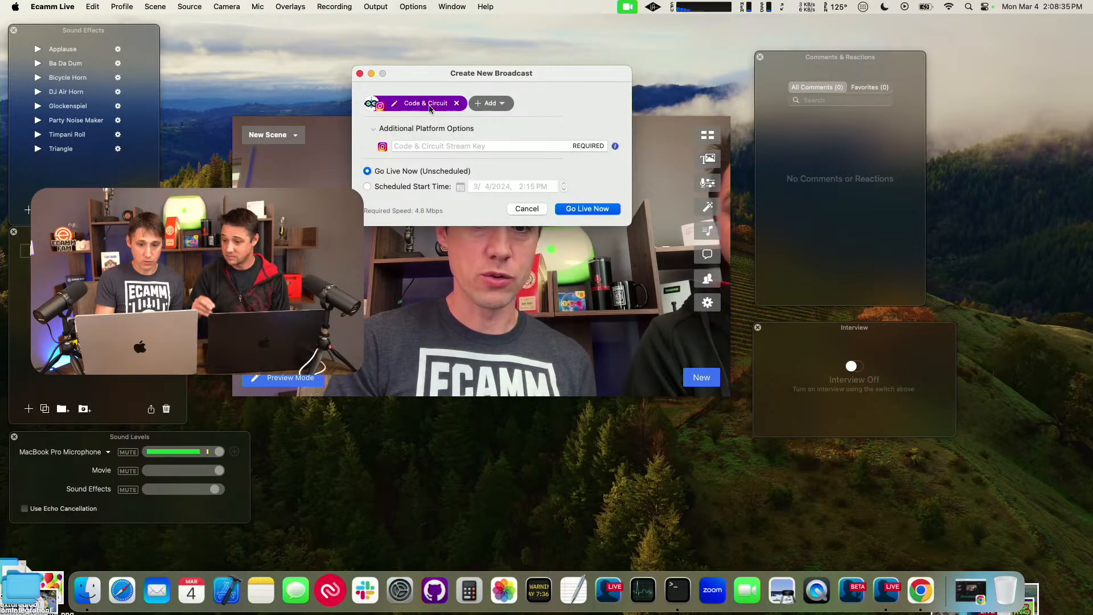
click(504, 104)
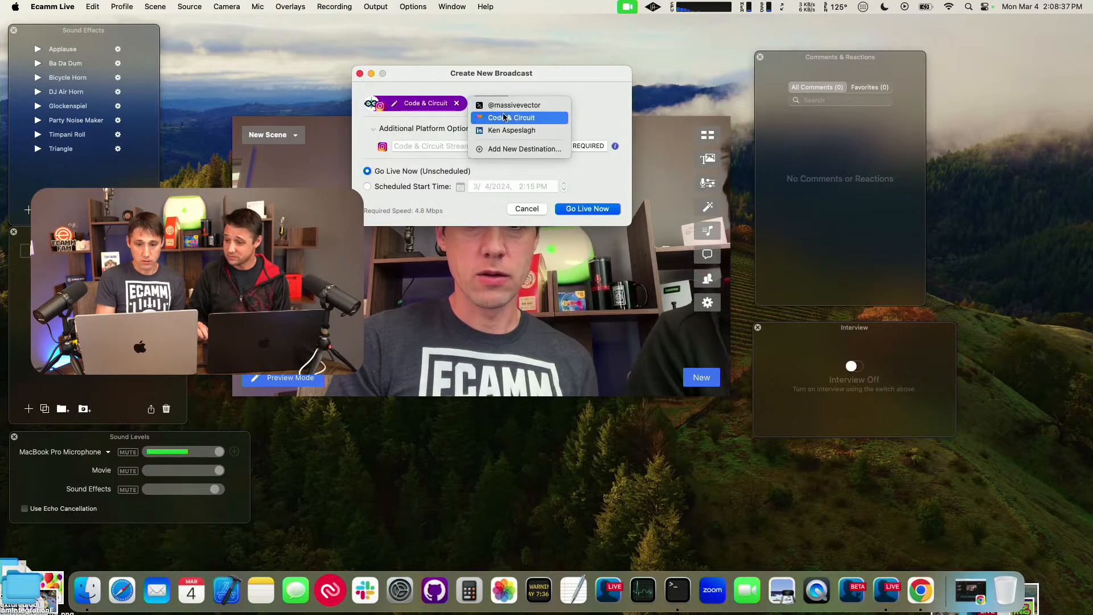
click(511, 130)
click(580, 104)
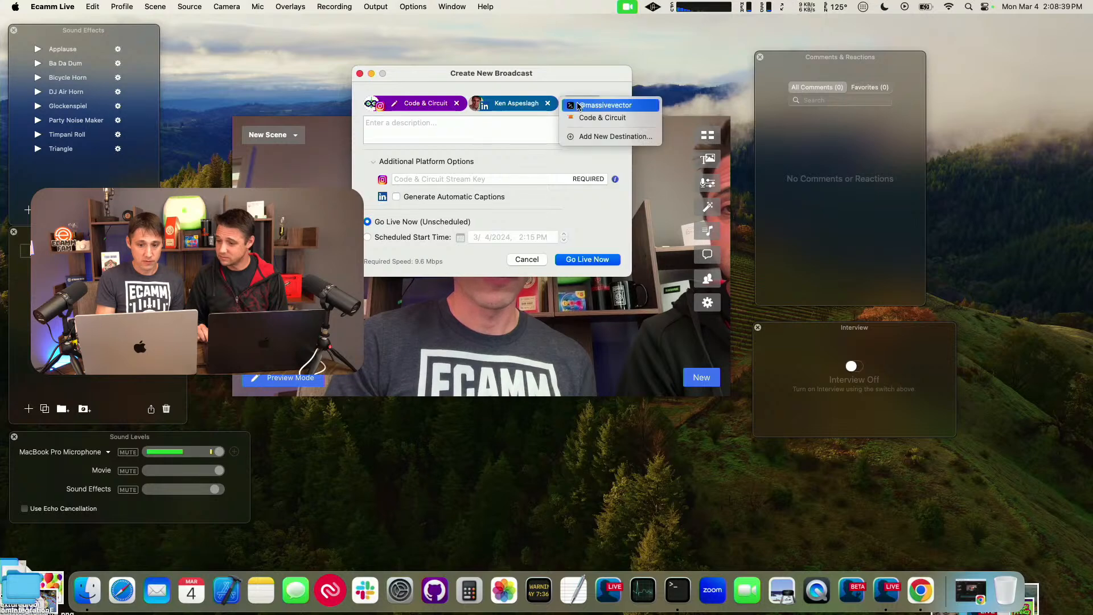
click(586, 108)
Step: Inspect the broadcast's title and Instagram stream key fields, and view the Instagram destination's settings without saving
click(435, 139)
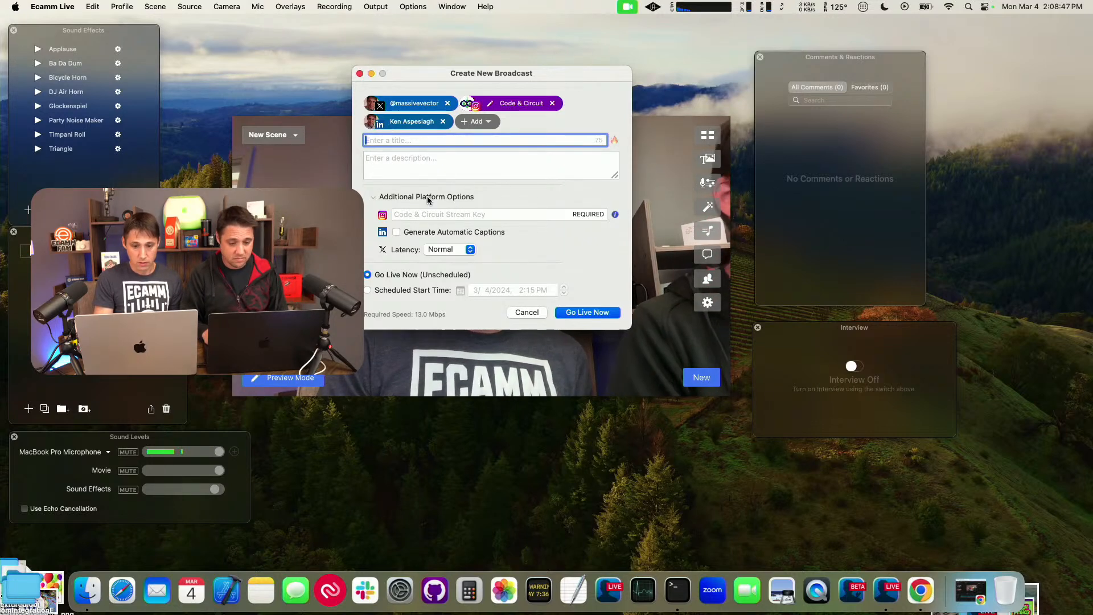
click(435, 217)
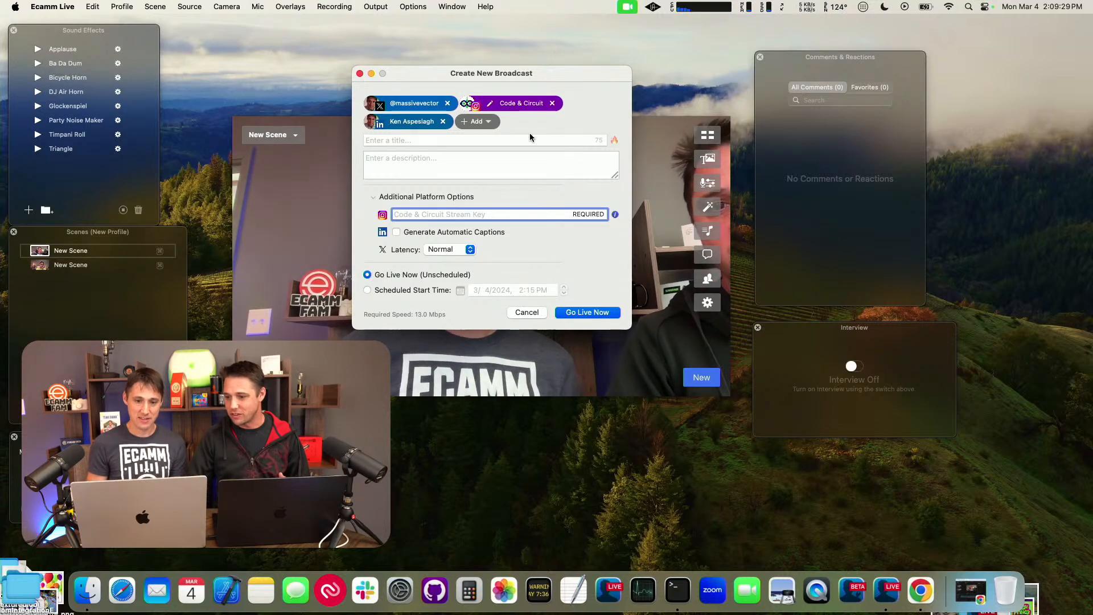
click(491, 104)
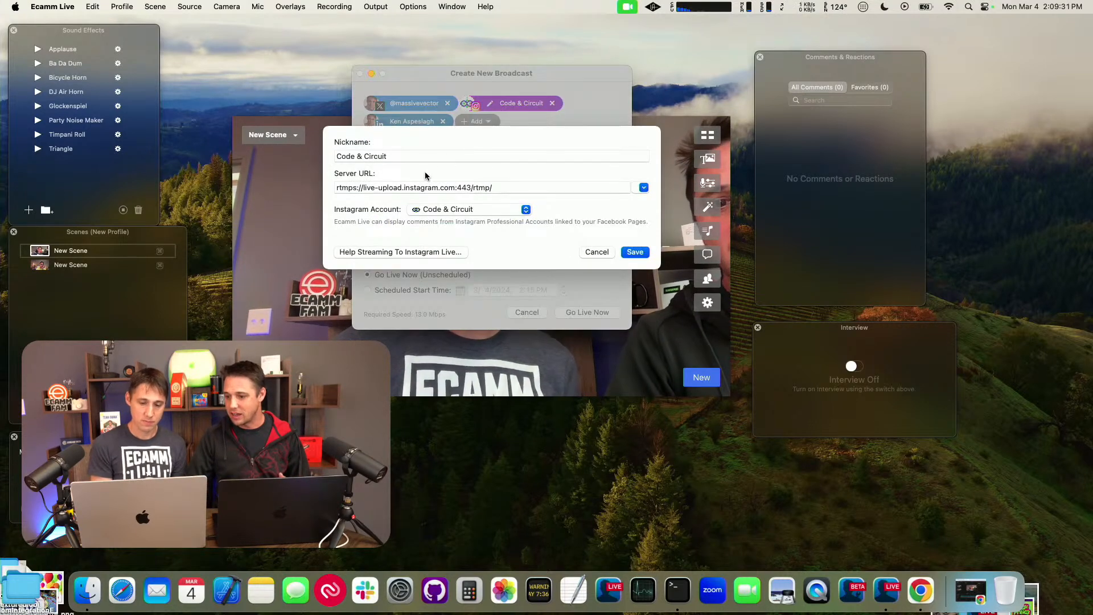
click(595, 253)
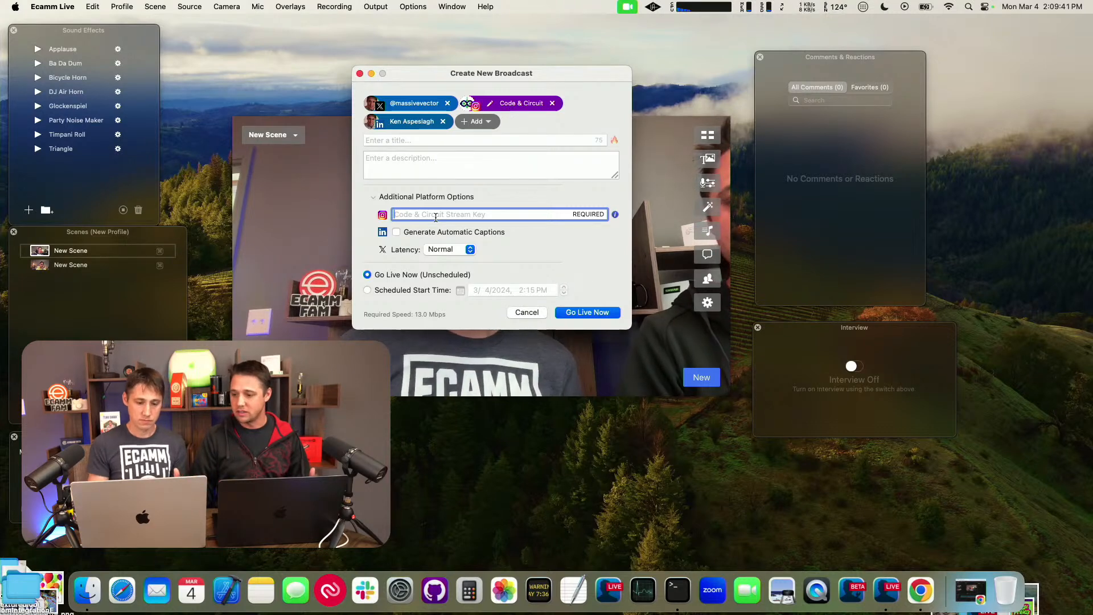
Step: Switch to Safari and open instagram.com
click(122, 590)
text(int)
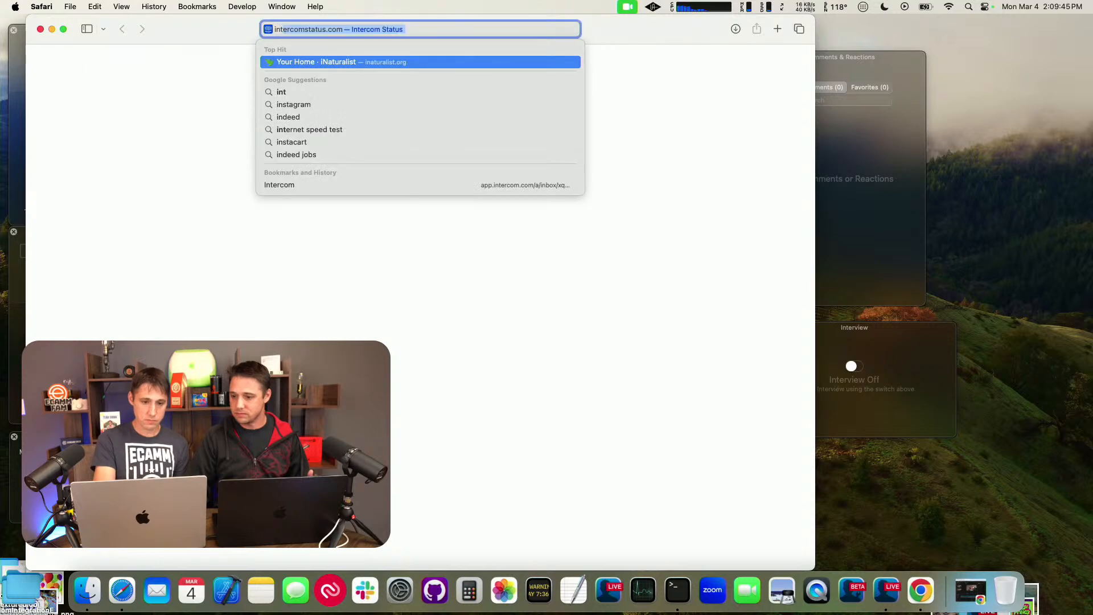
key(BackSpace)
key(BackSpace)
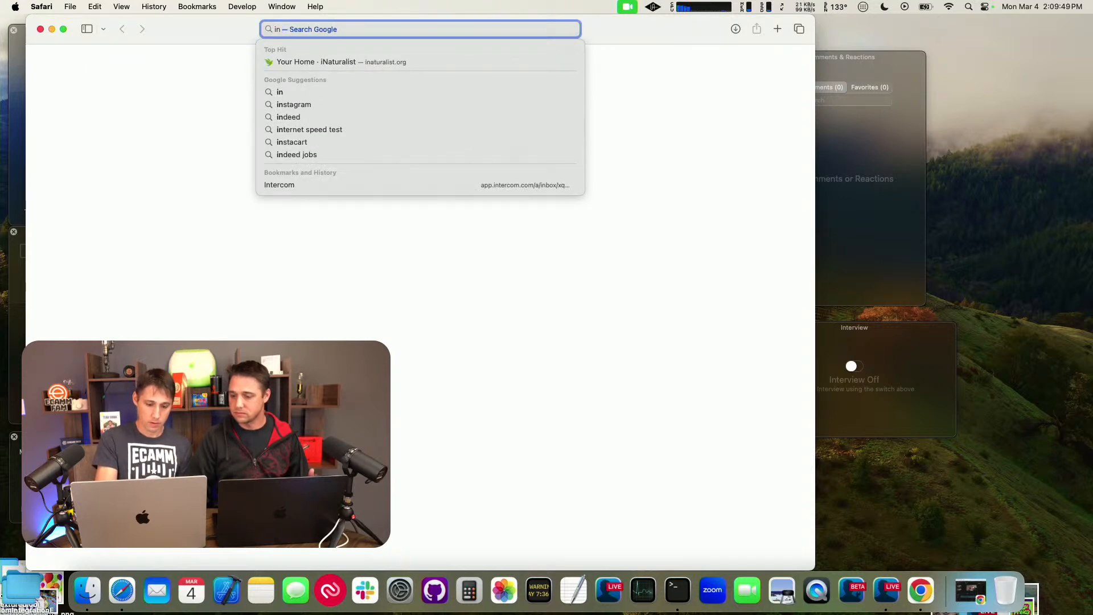
text(sta)
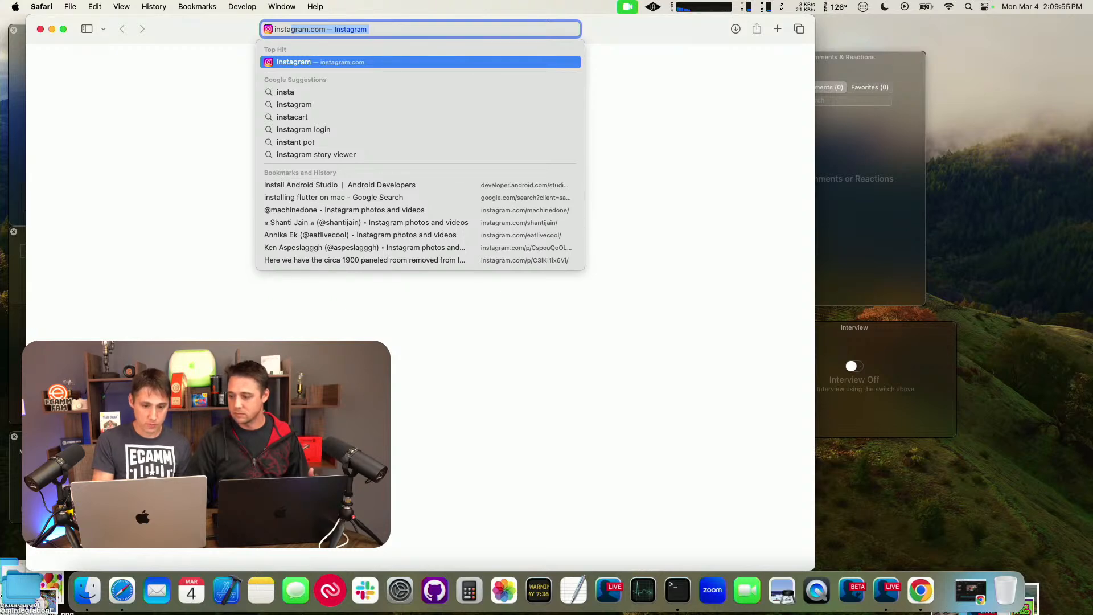
key(Return)
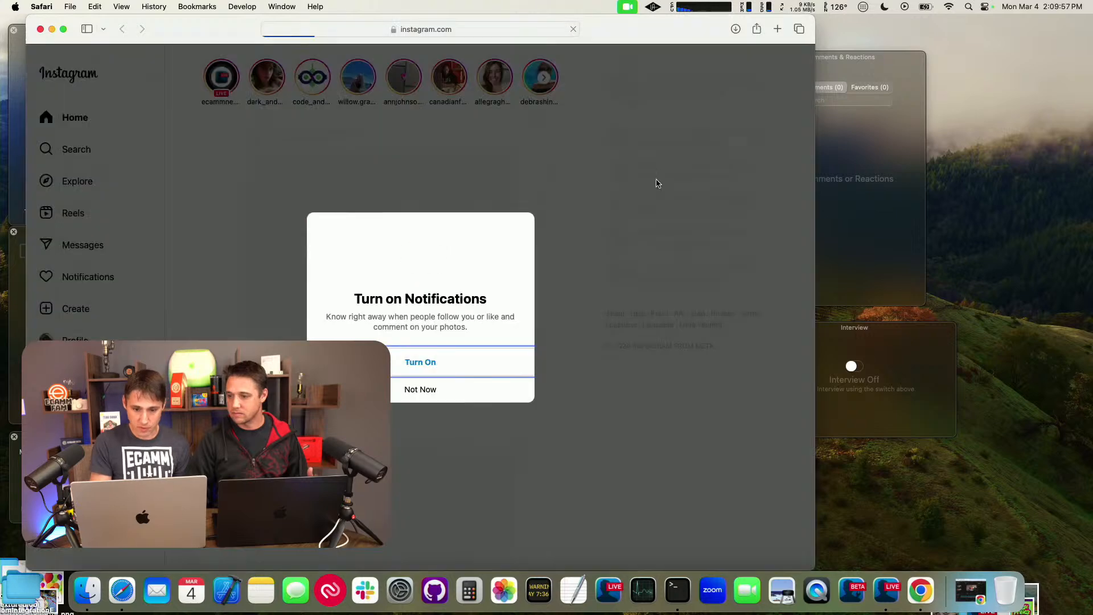
Step: Decline Instagram notifications and try to switch to the code_and_circuit account using its saved password
click(415, 379)
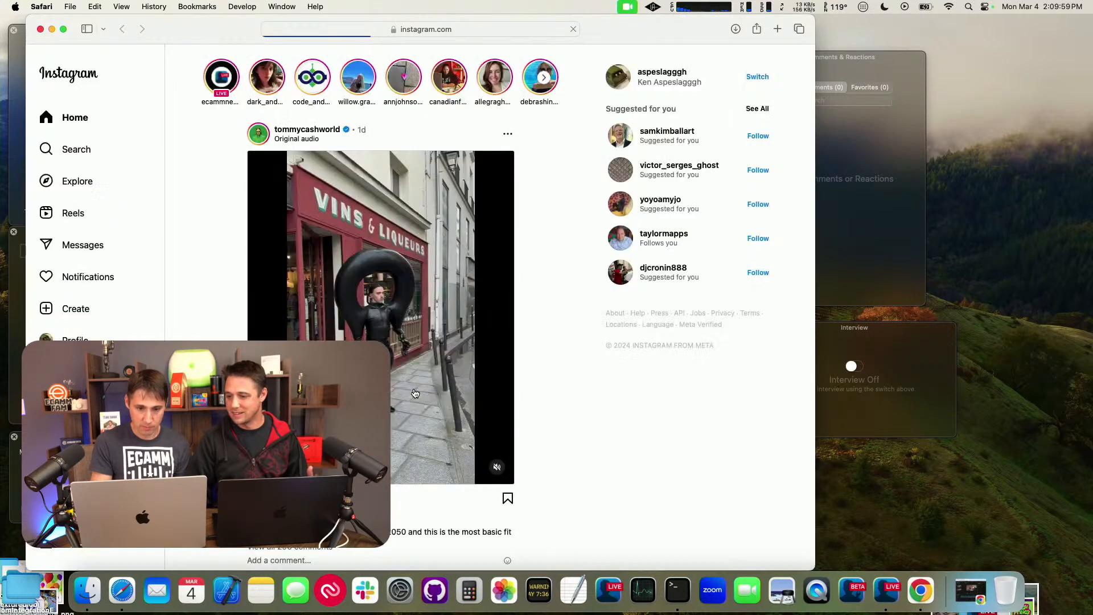
click(750, 80)
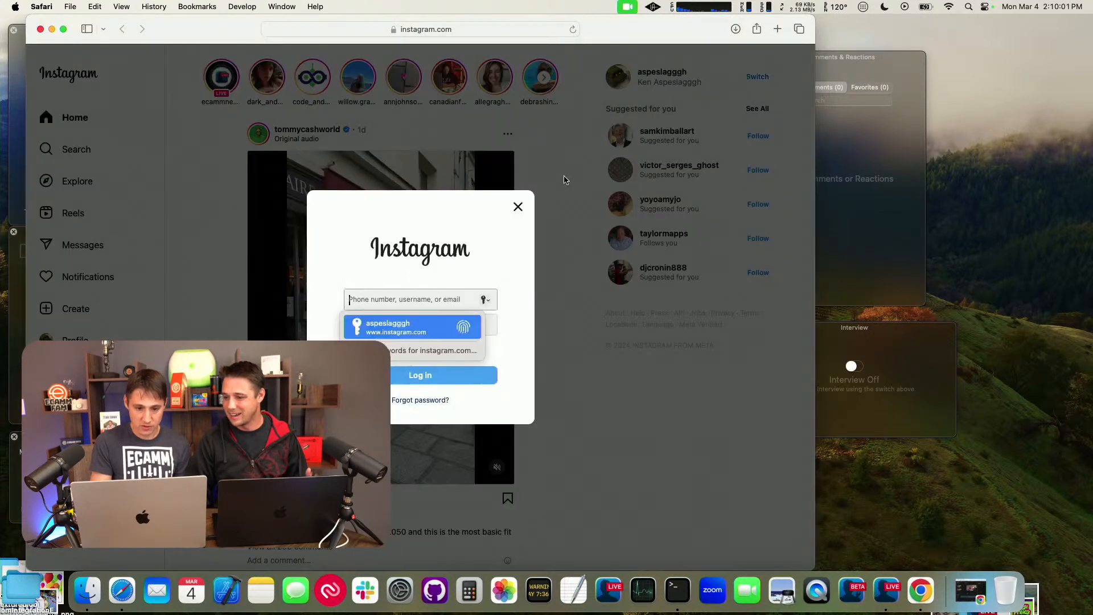
click(450, 350)
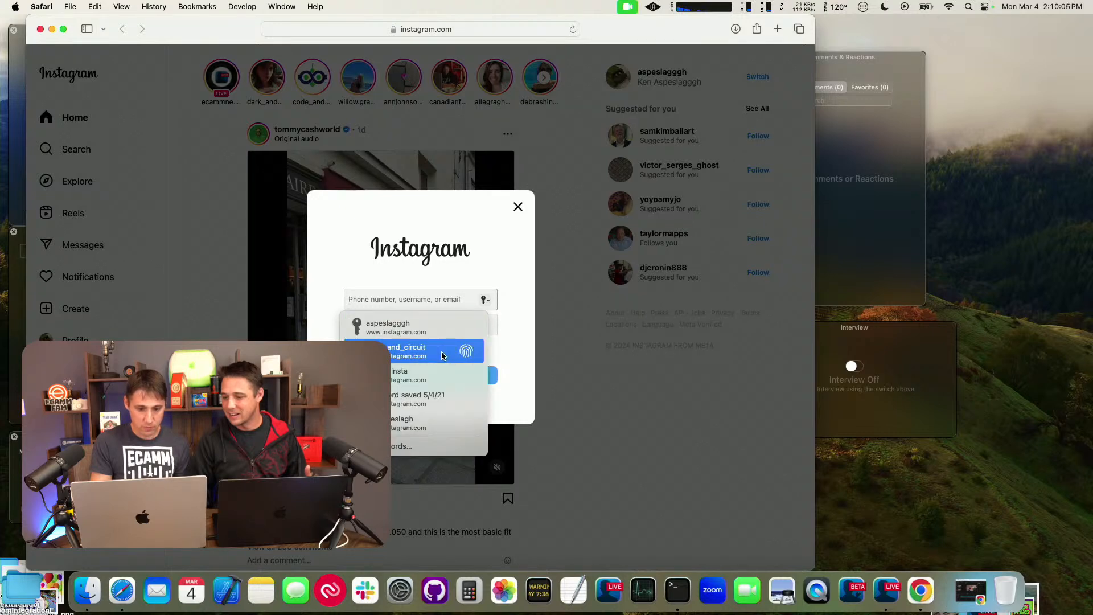
click(442, 353)
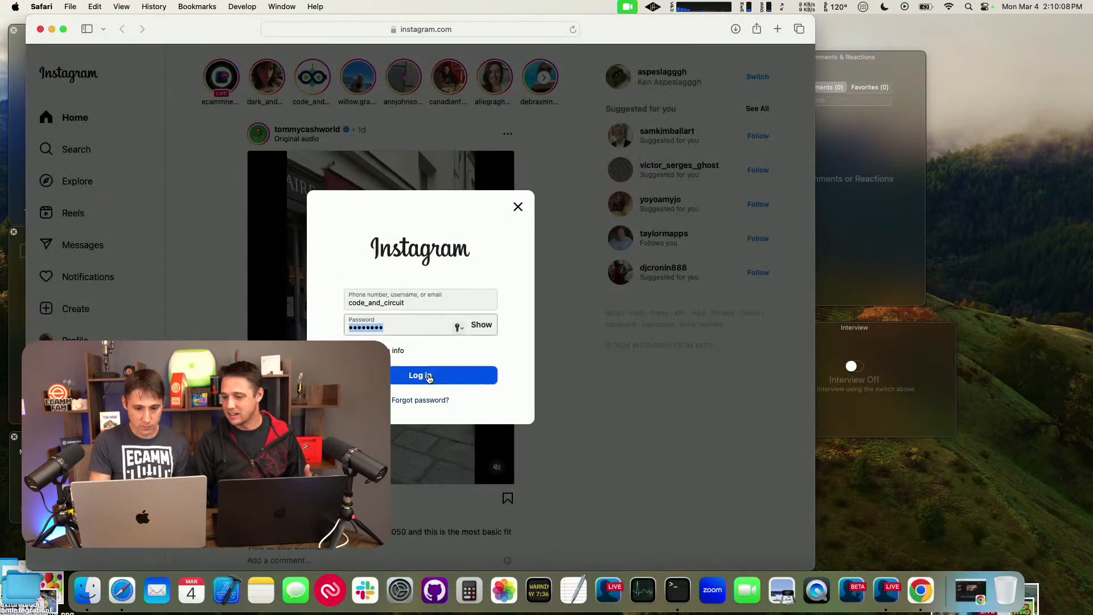
click(429, 379)
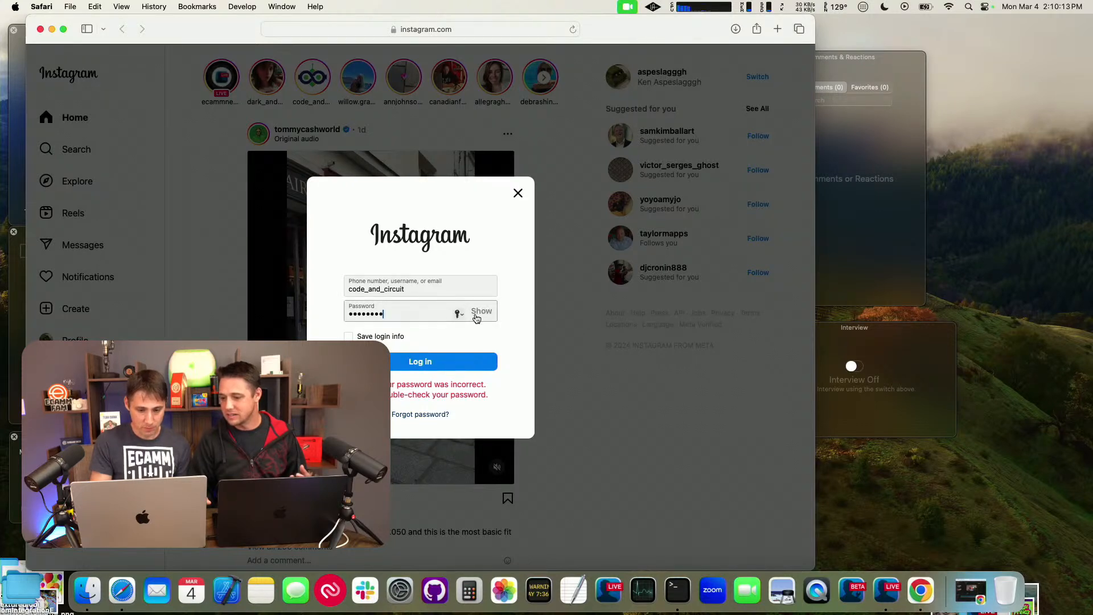
click(459, 314)
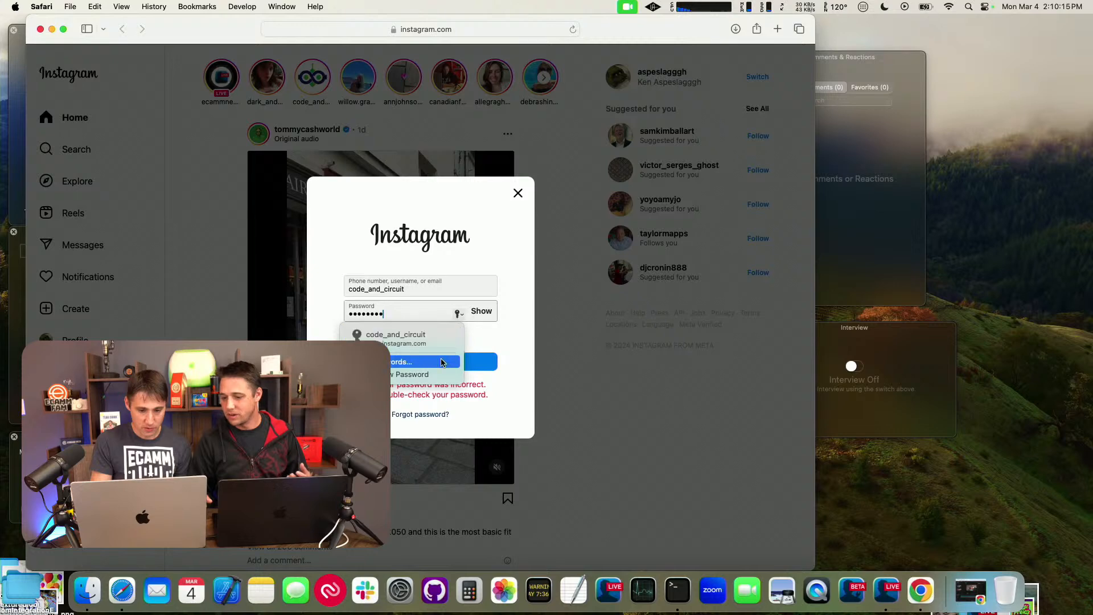
click(484, 330)
click(519, 195)
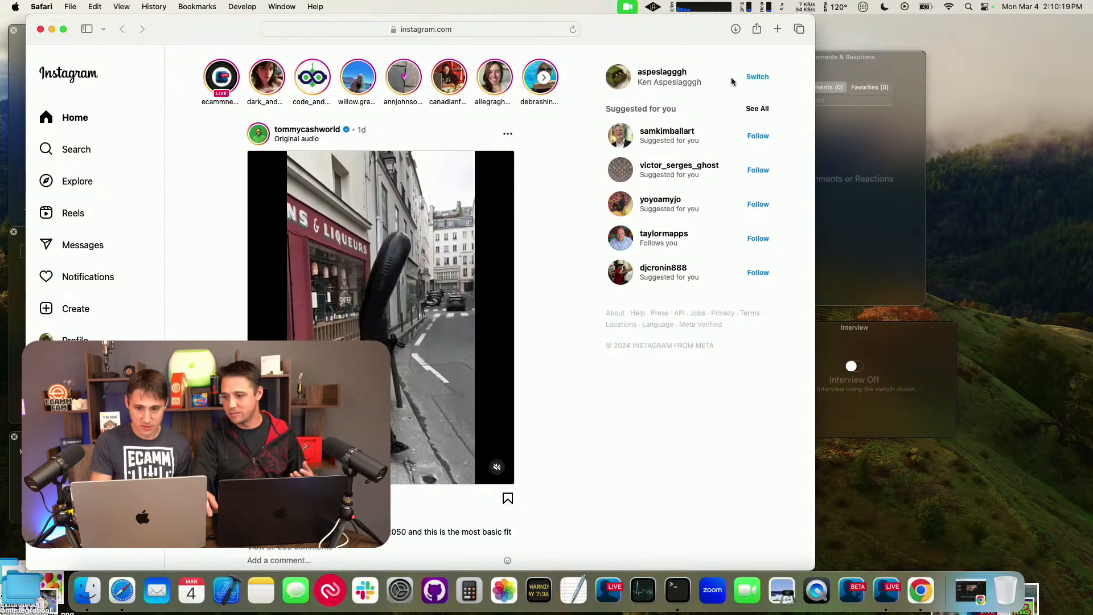
Step: Try to switch to the ecamminsta account using its saved password, and close the Instagram window
click(750, 80)
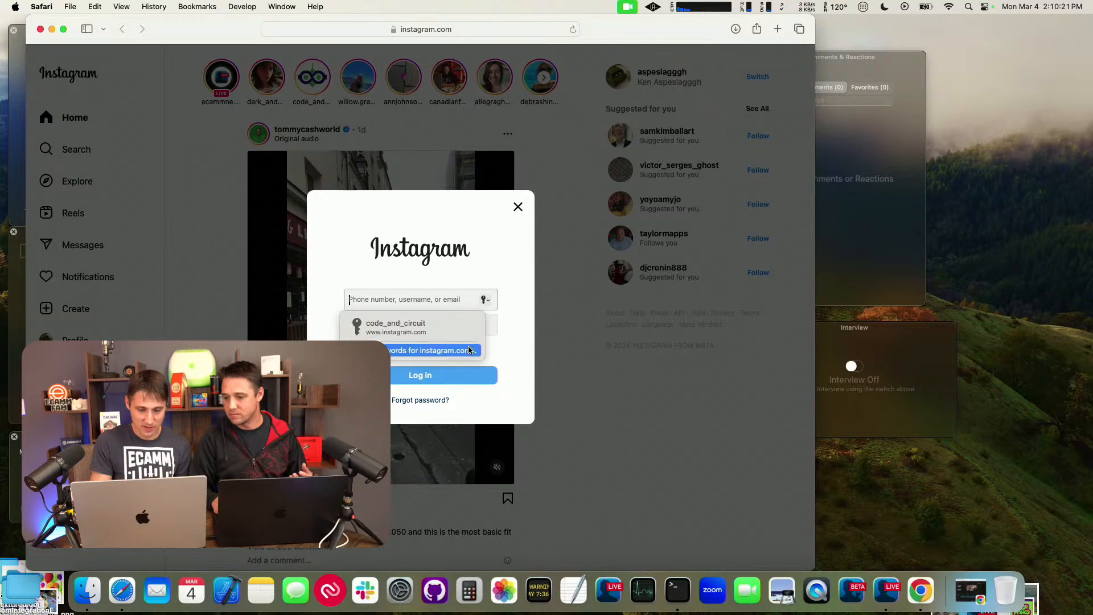
click(468, 351)
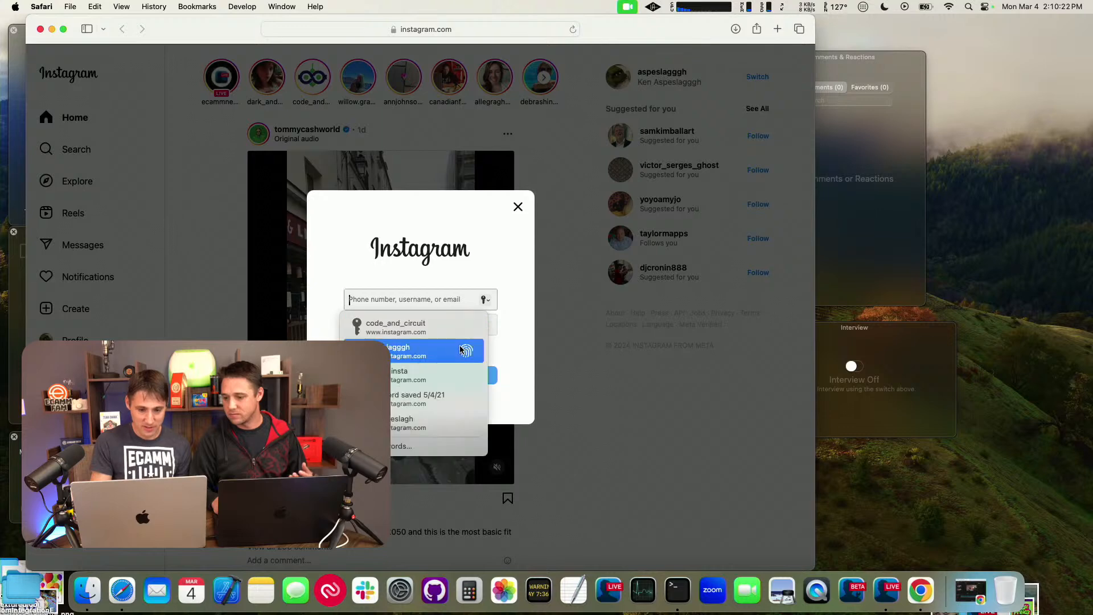
click(437, 374)
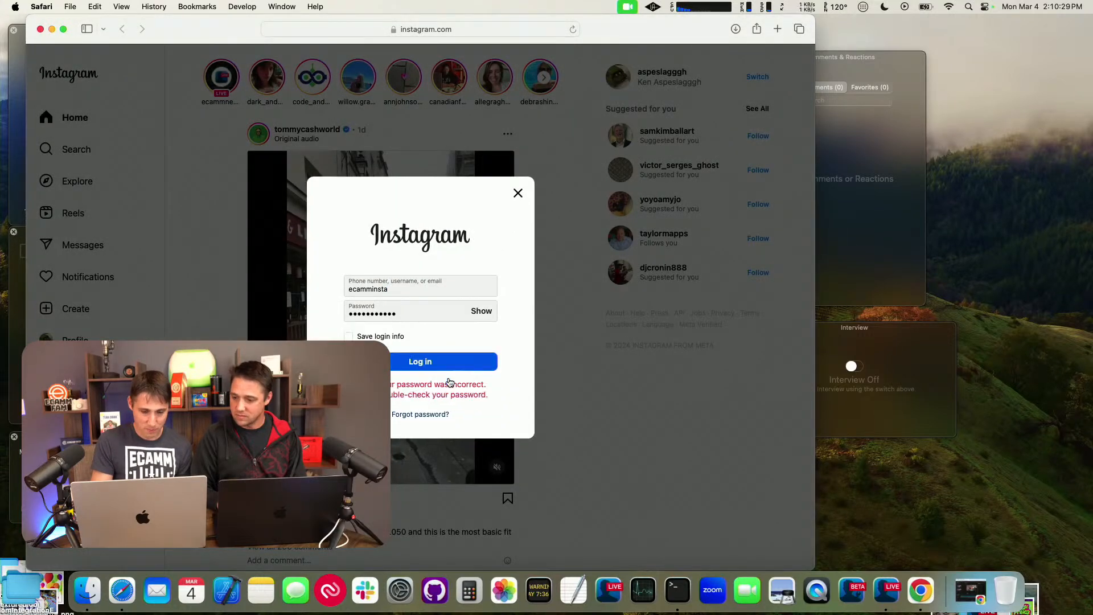
click(40, 30)
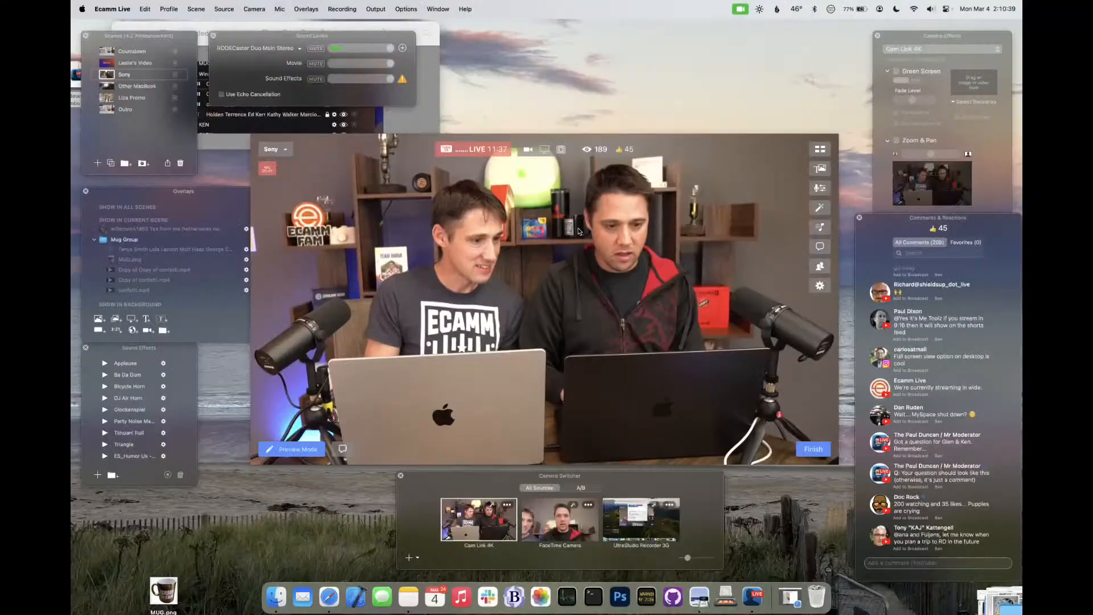
Step: Restore the minimized Safari window with the Instagram live video and open instagram.com in a new window
click(789, 597)
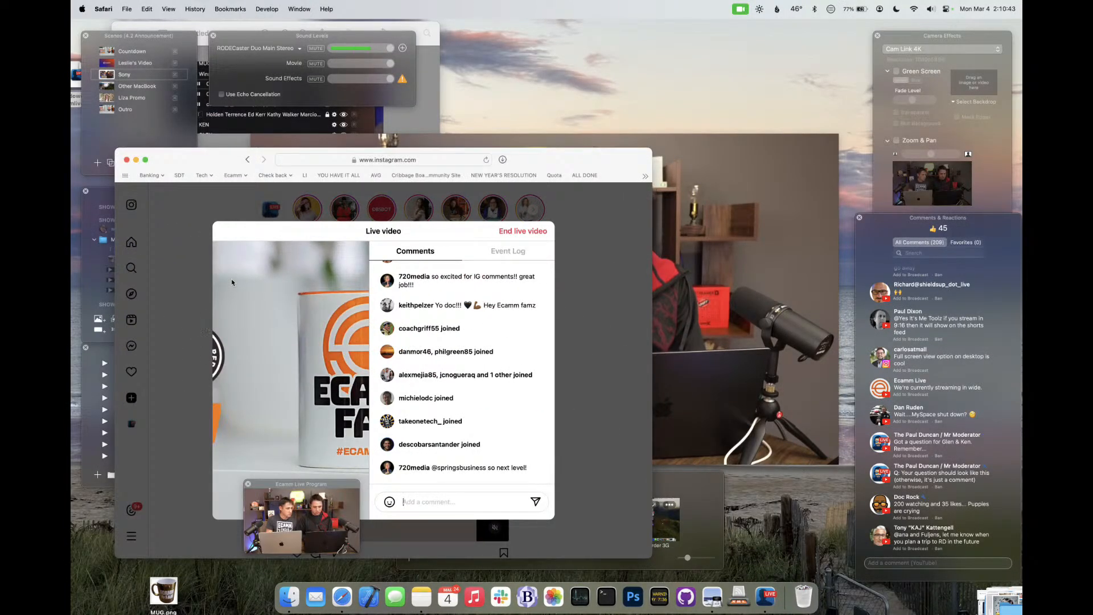
key(super+n)
text(insta)
key(Return)
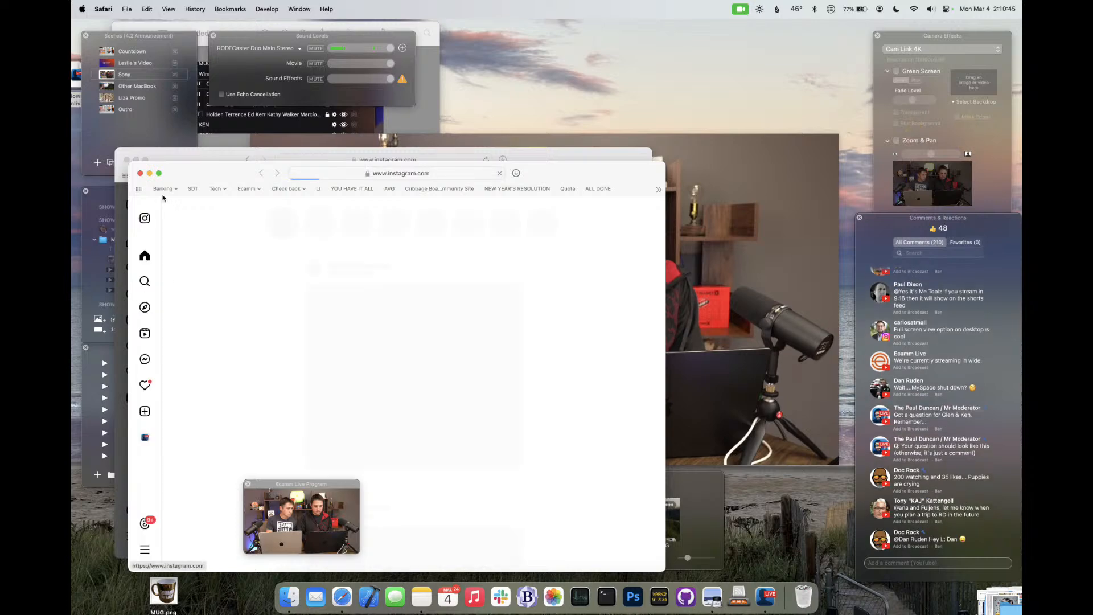
Step: View Instagram's options for creating content, close the new window and return to Ecamm Live
drag(297, 170, 501, 124)
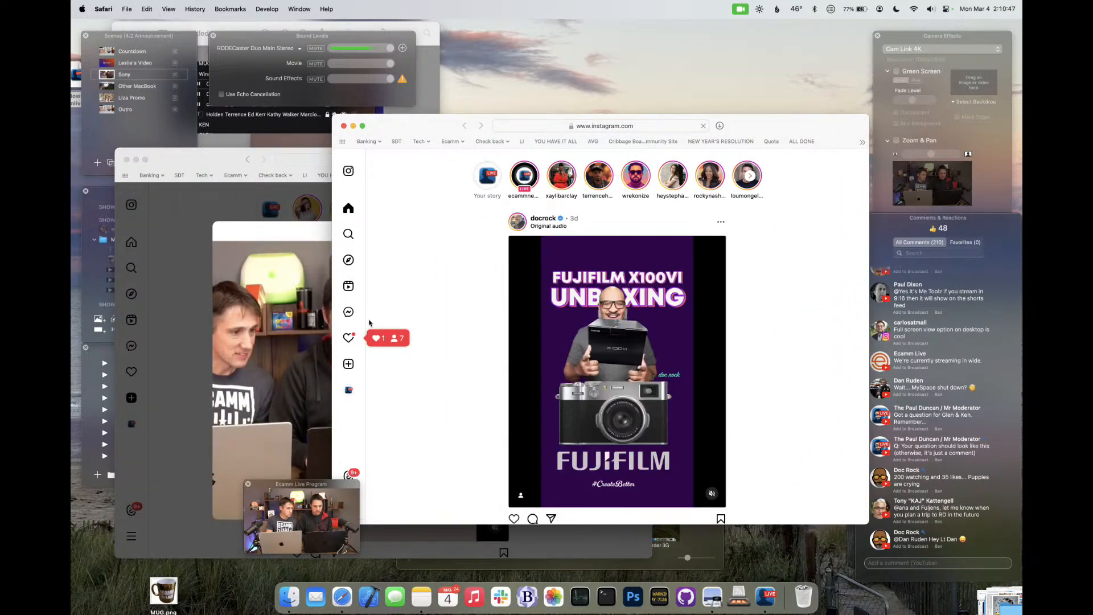
click(349, 364)
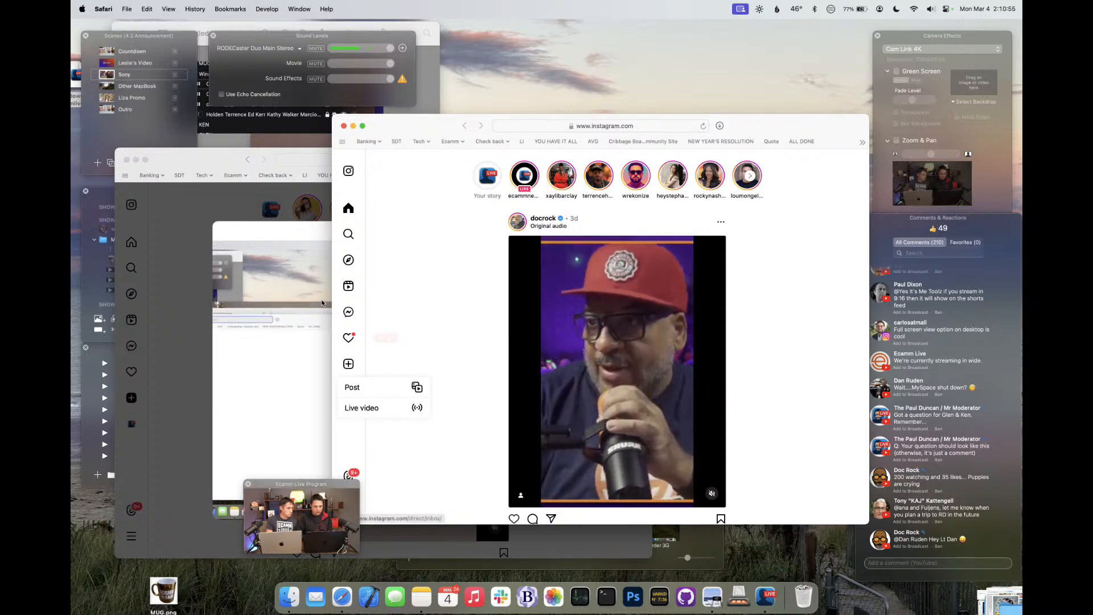
click(344, 126)
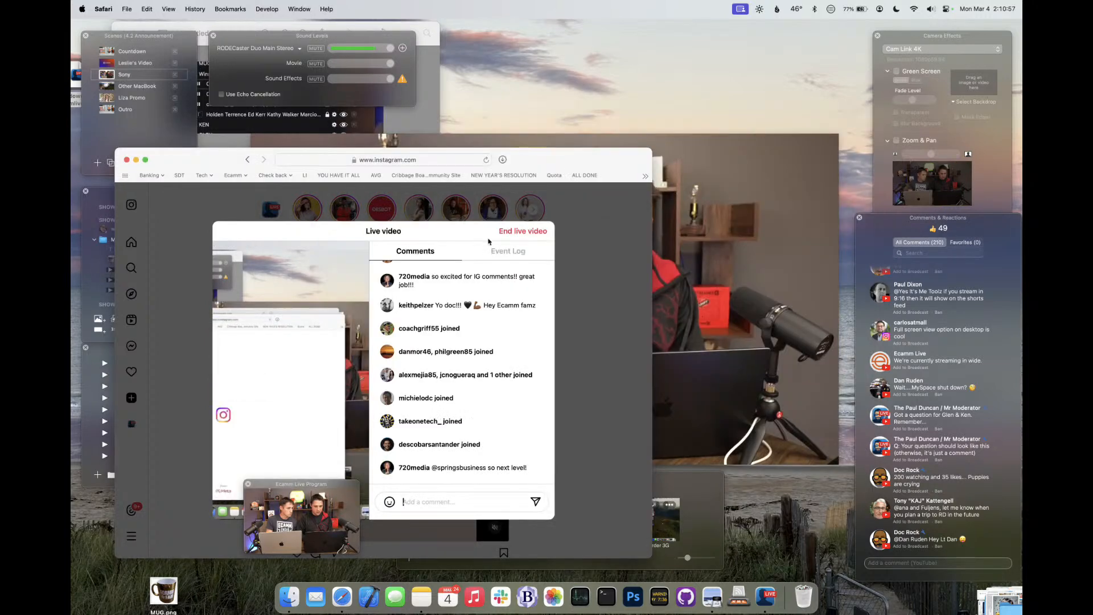
click(712, 227)
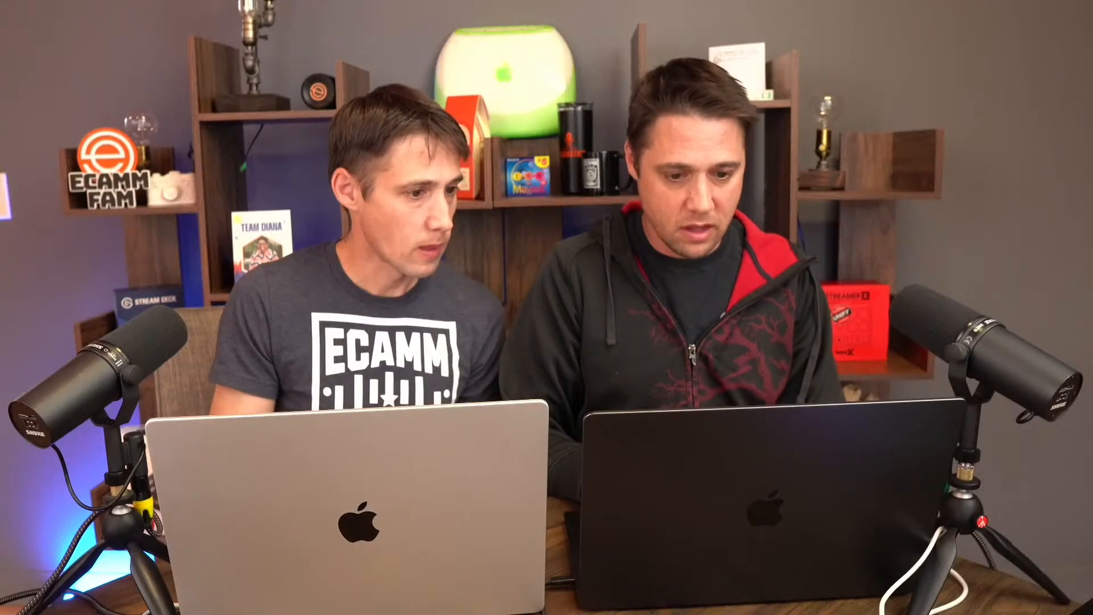
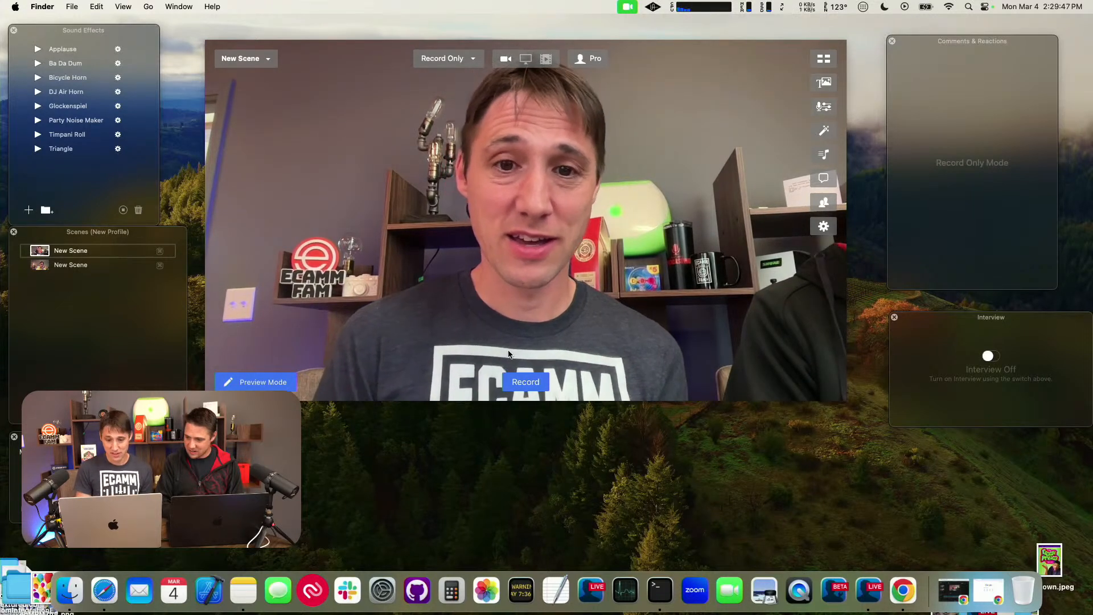
Step: Record a short test clip in record-only mode and end the recording
click(525, 383)
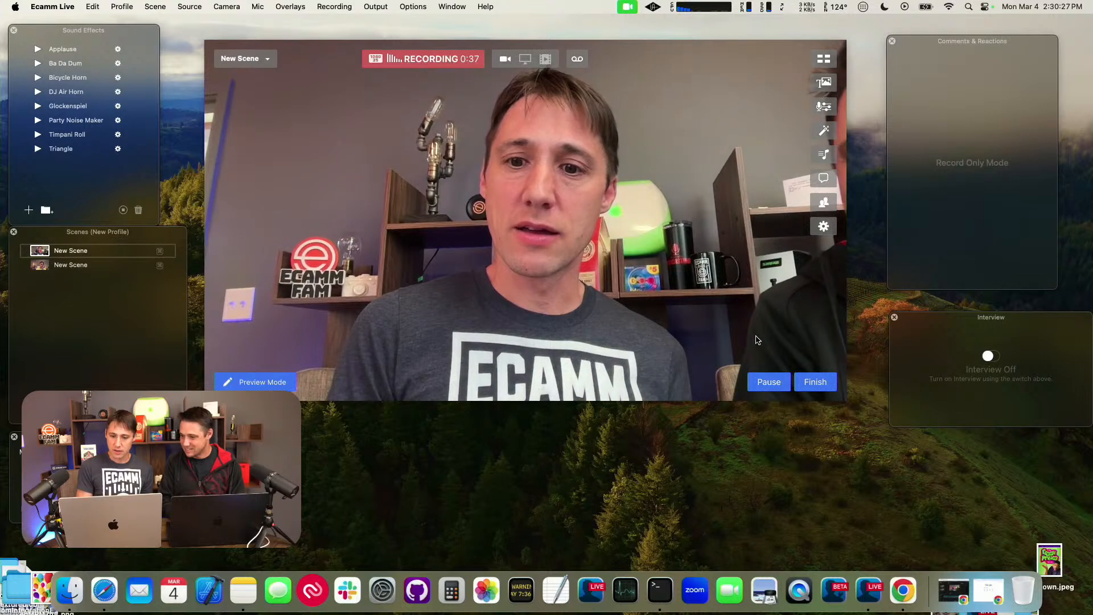
click(811, 385)
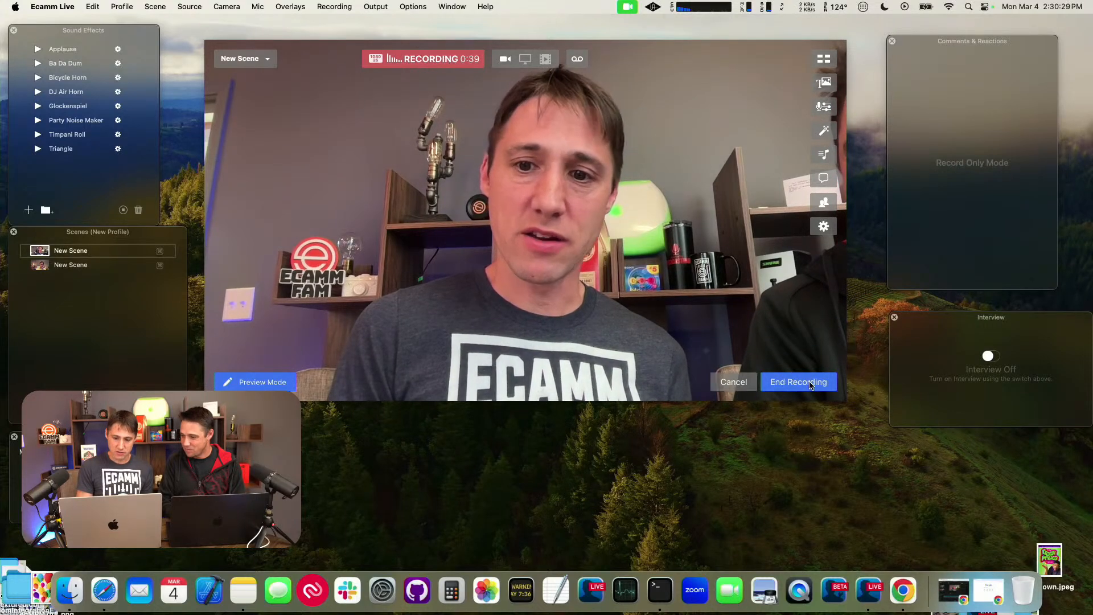
click(808, 382)
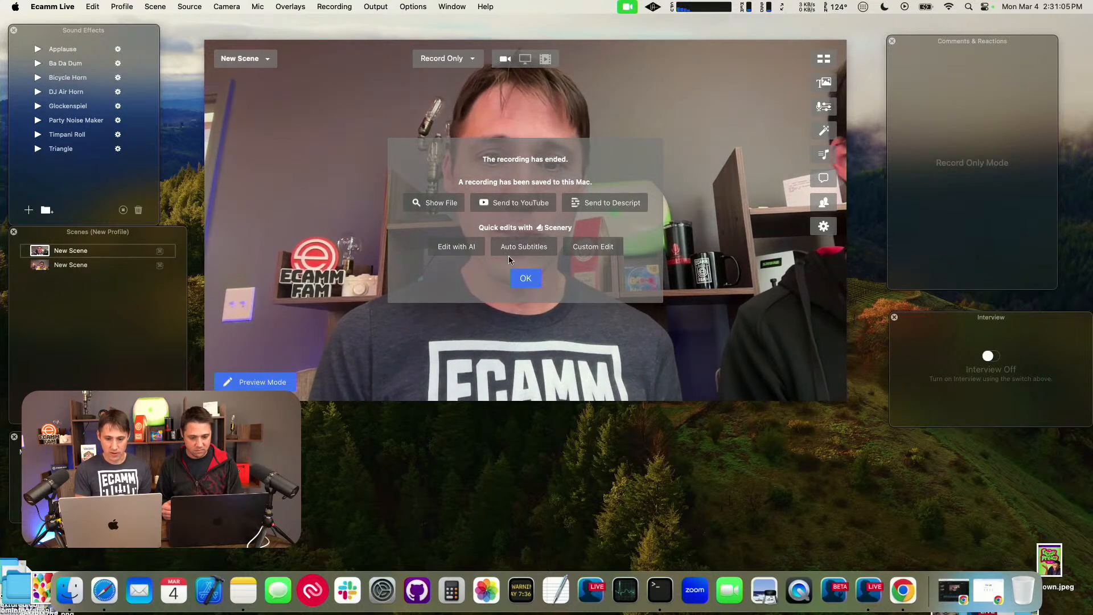
Step: Try to send the finished recording to Scenery for auto subtitles, reload the page and close it
click(524, 247)
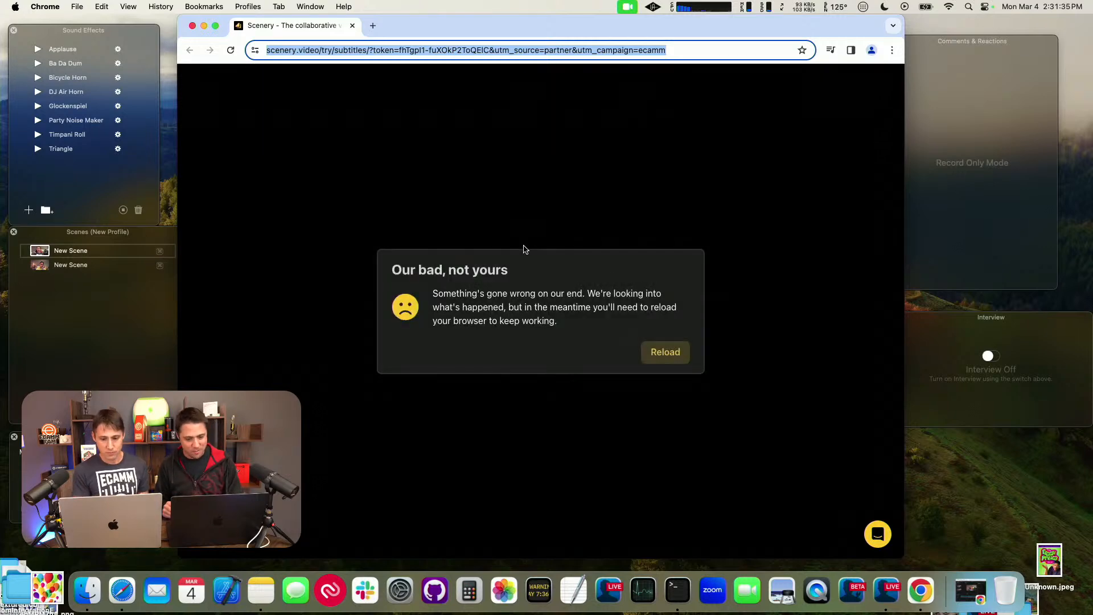
click(660, 354)
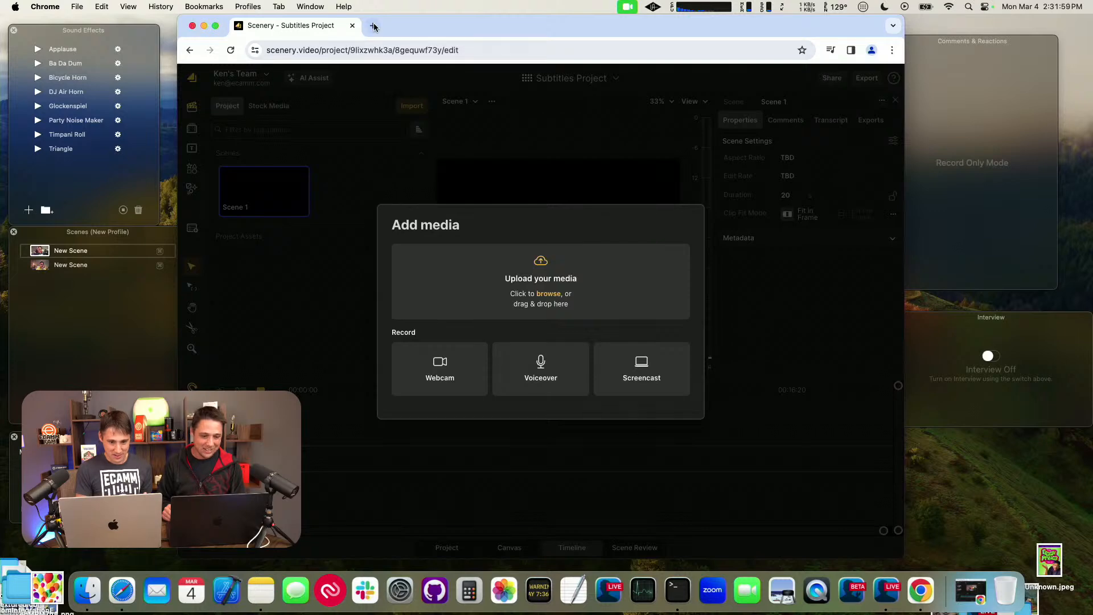
click(353, 27)
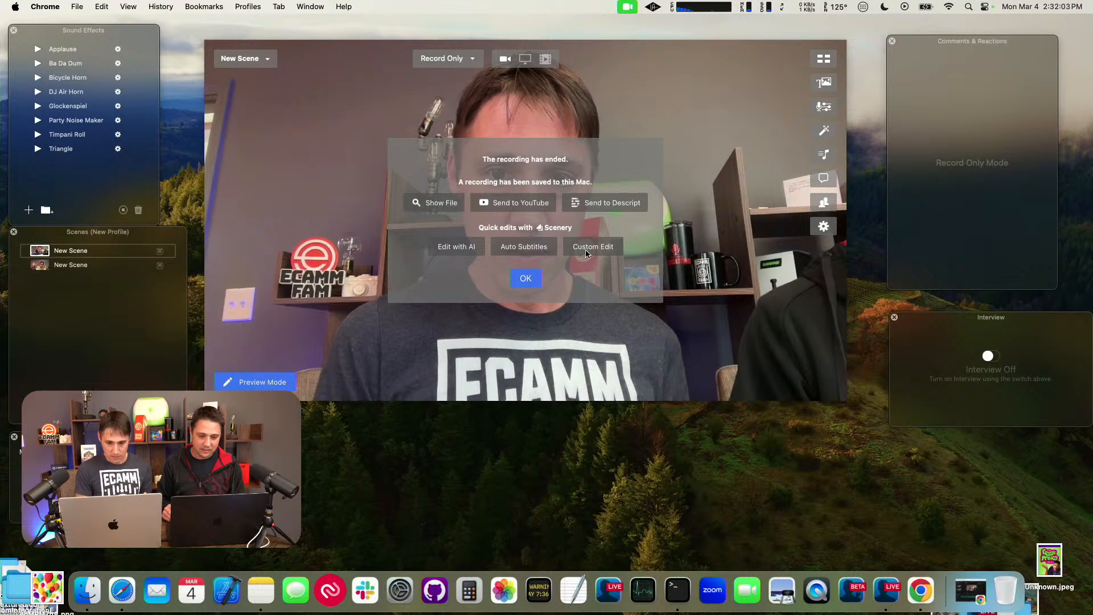
Step: Send the recording to Scenery for auto subtitles again and close the surplus subtitles page
click(511, 250)
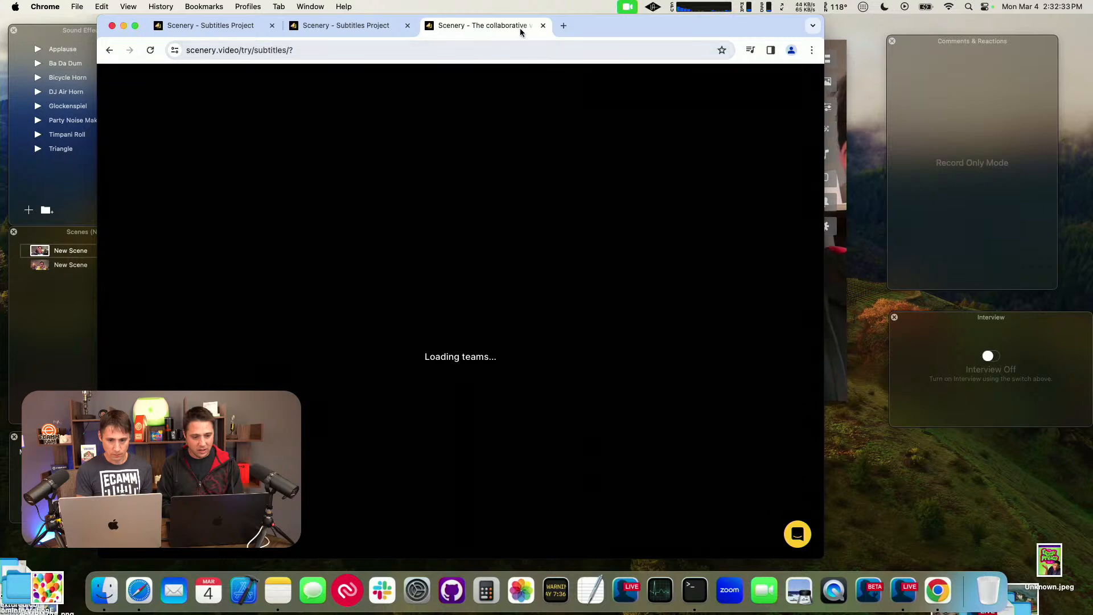
click(543, 26)
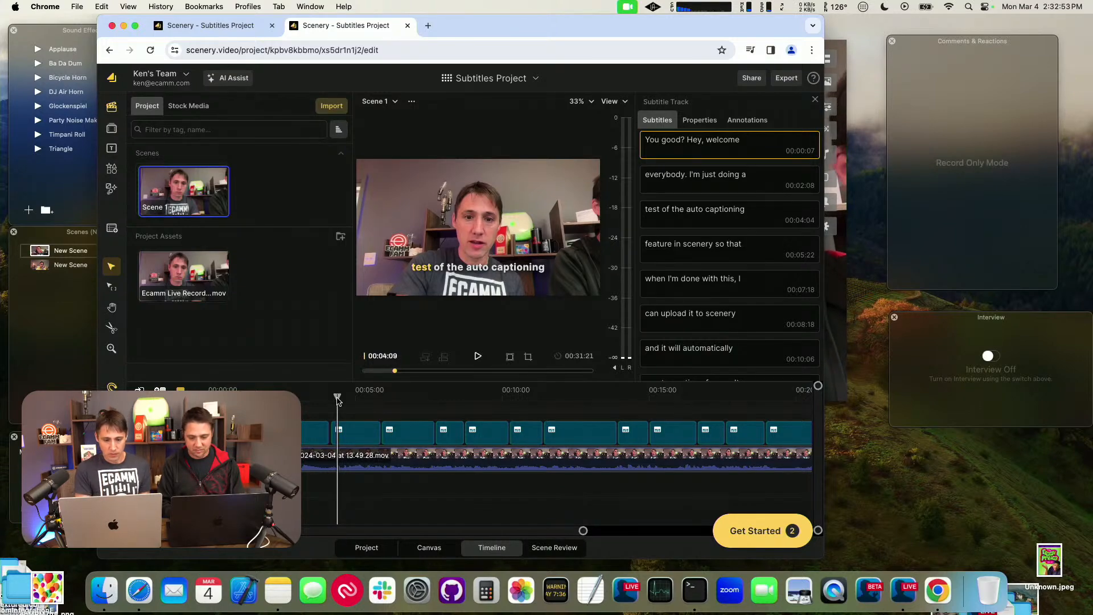
Step: View the subtitles project in full screen, play the captioned clip from the beginning and review its list of subtitle lines
drag(338, 400, 274, 400)
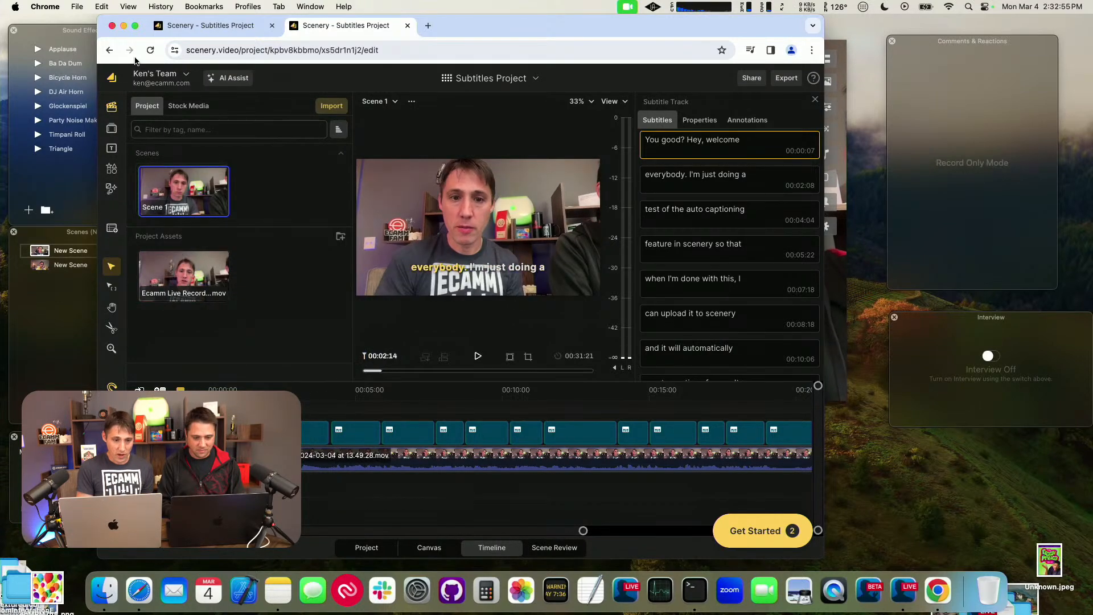
click(135, 26)
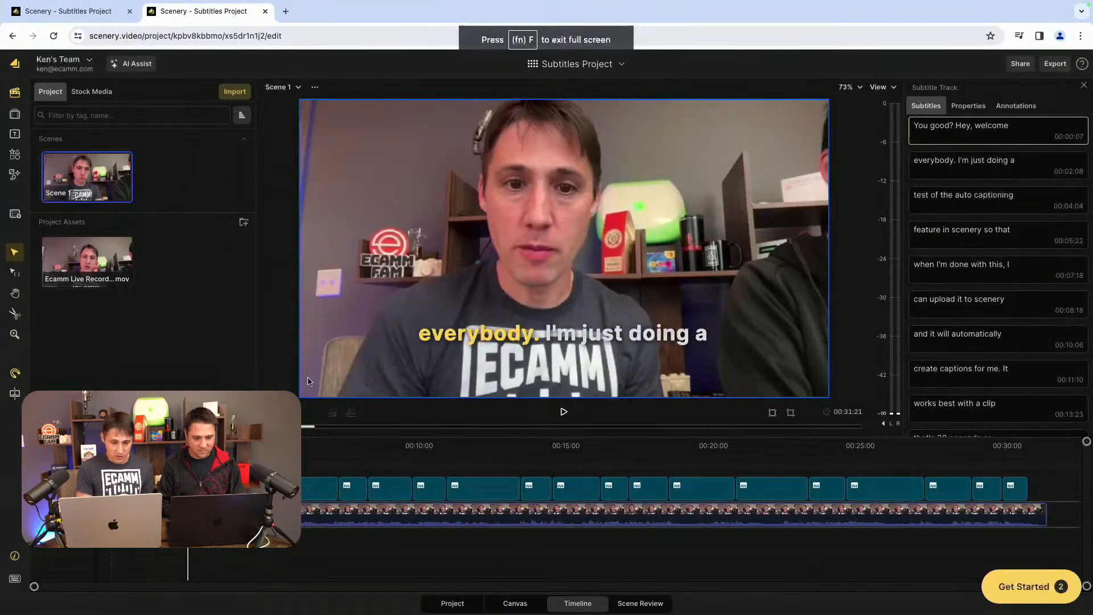
drag(188, 445, 148, 452)
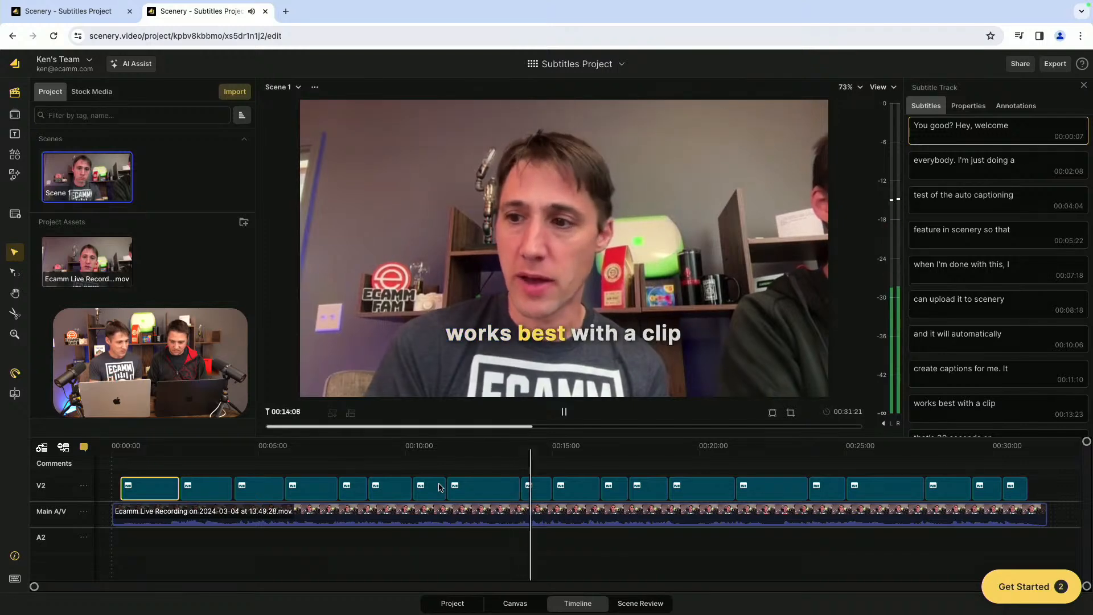
scroll(974, 245, down, 8)
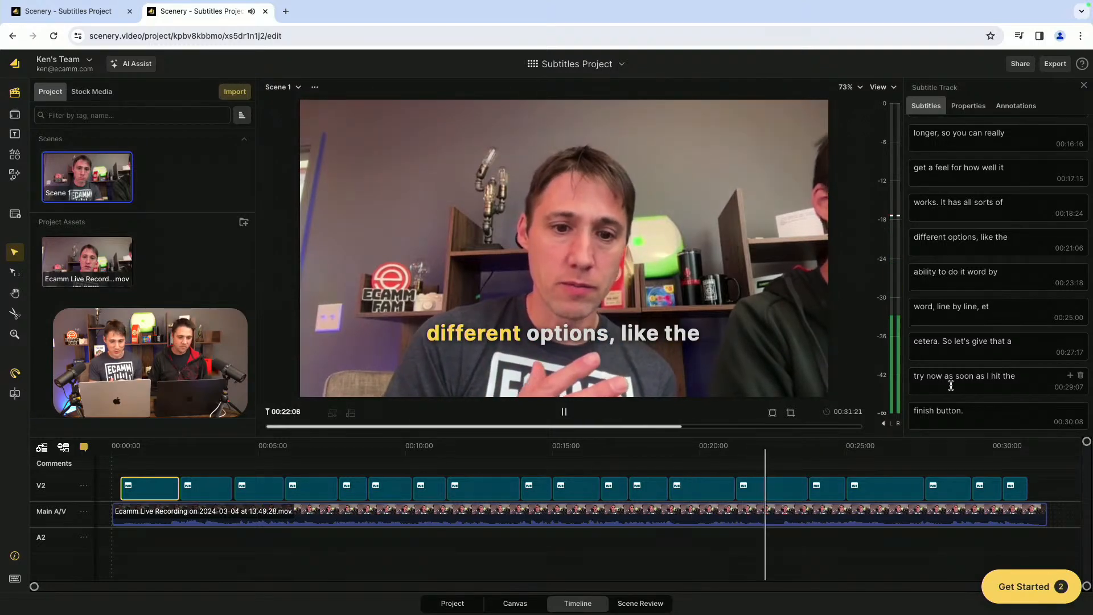
scroll(971, 371, up, 6)
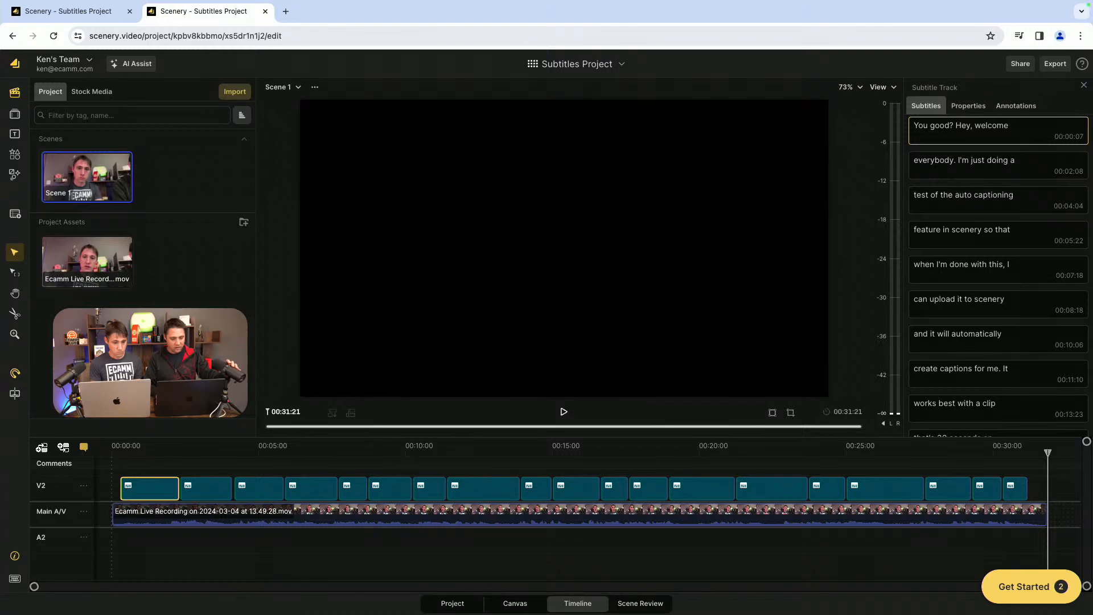
drag(143, 468, 85, 475)
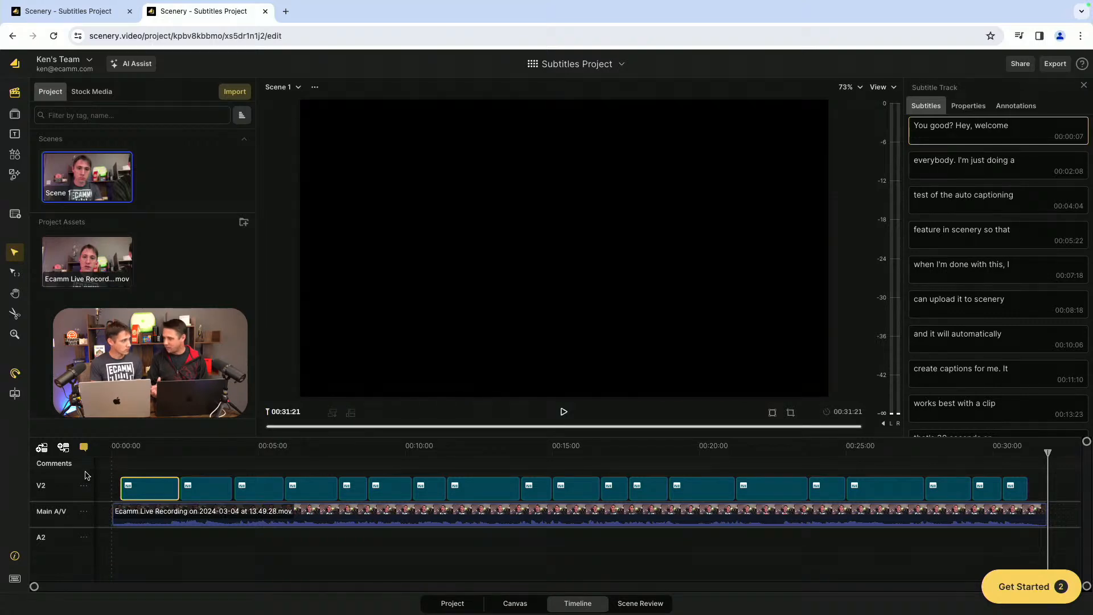
Step: Generate an AI edit of the Ecamm Live recording with the Product Demonstration prompt "Key takeaways" and check the first clip of the new scene
click(114, 262)
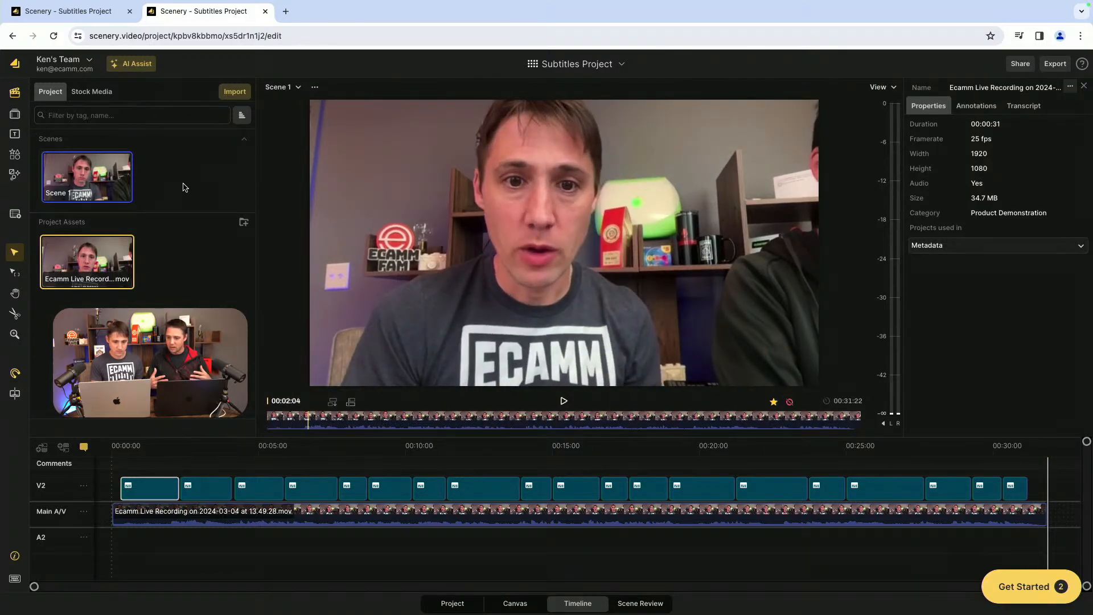
click(136, 64)
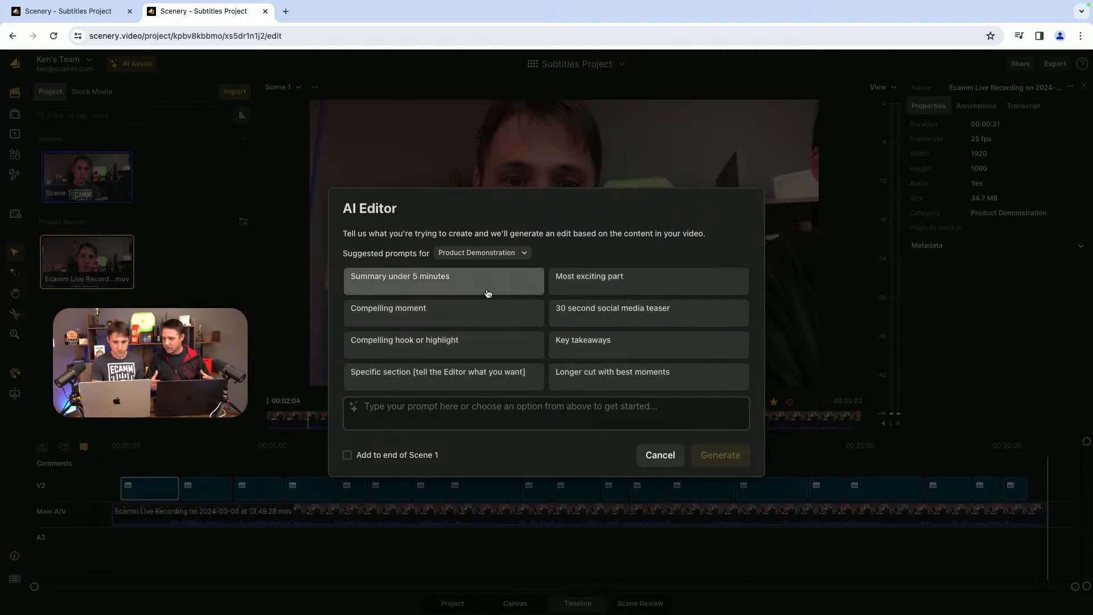
click(494, 254)
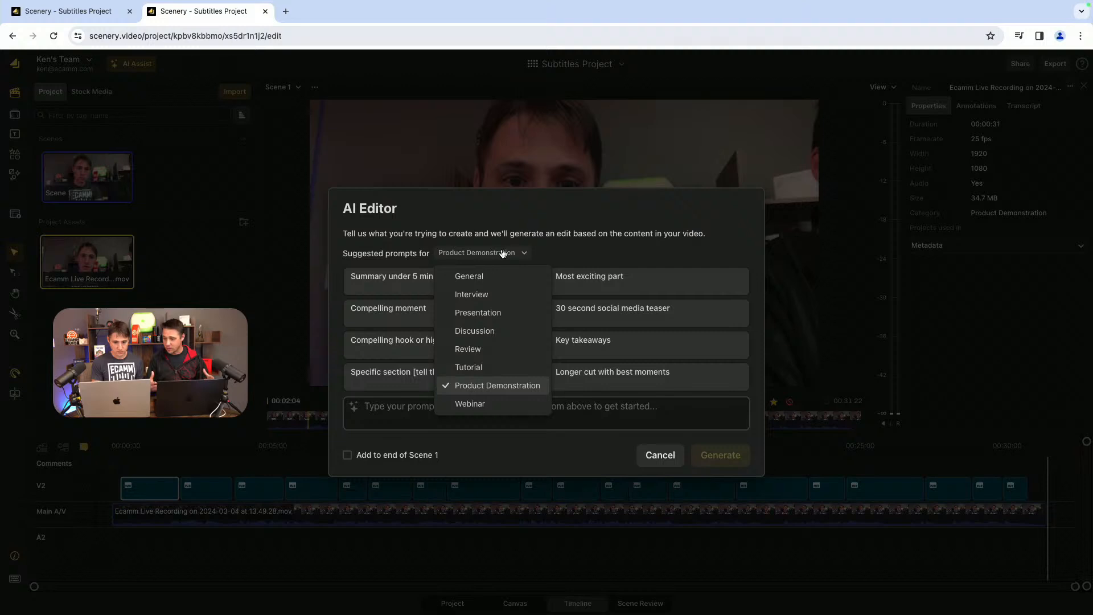
click(560, 260)
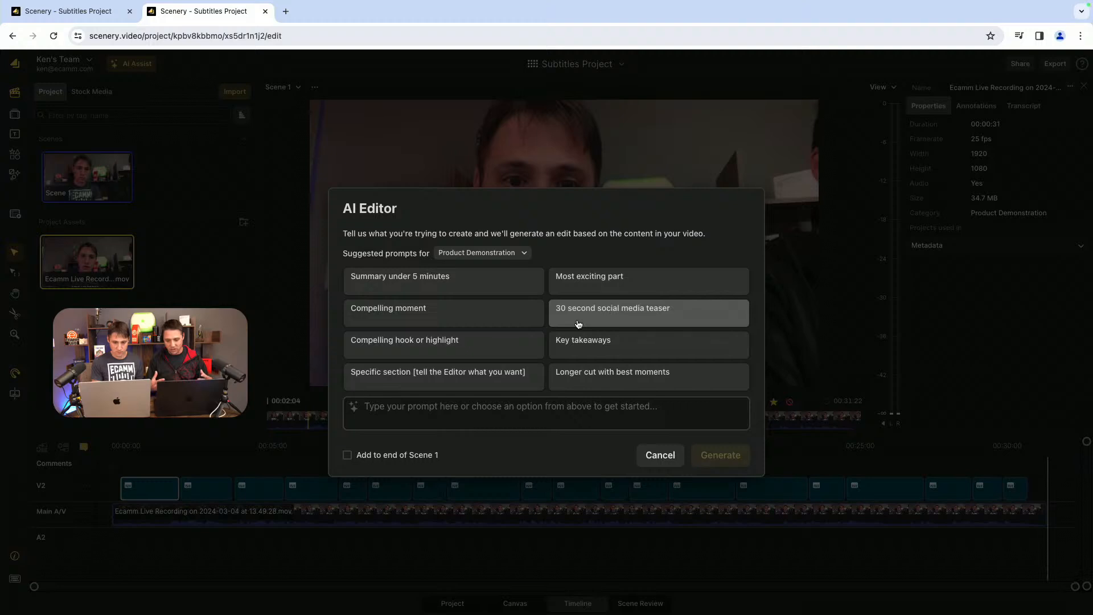
click(575, 345)
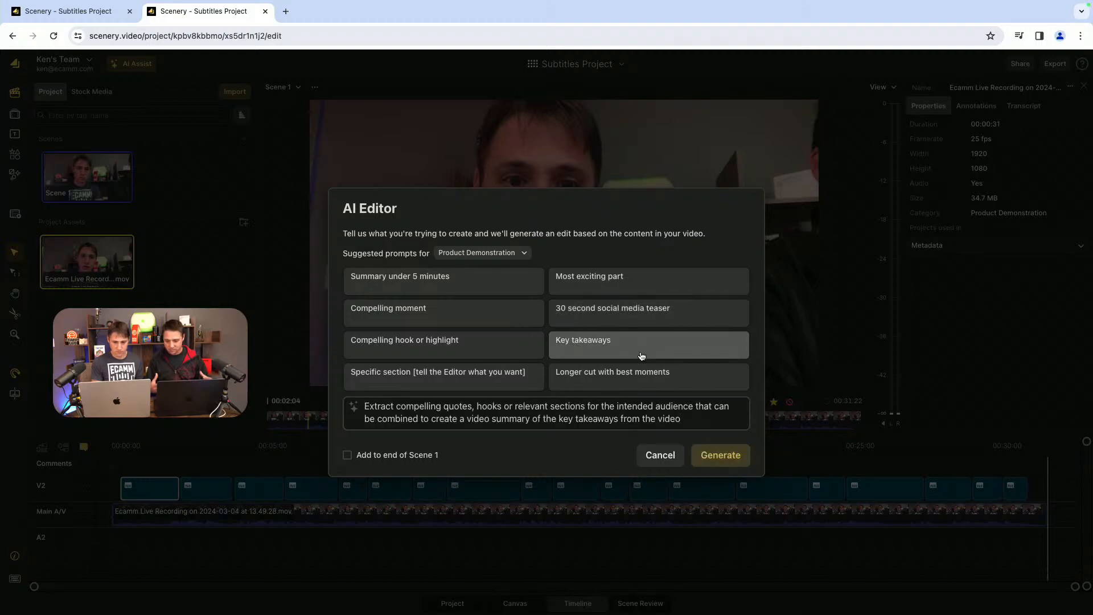
click(720, 455)
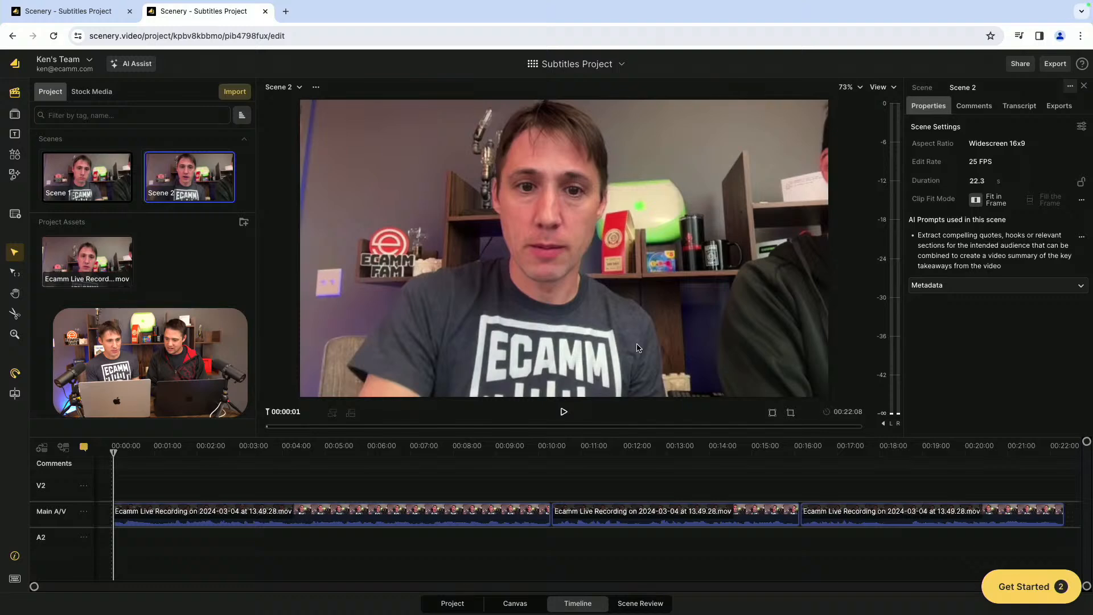
click(516, 511)
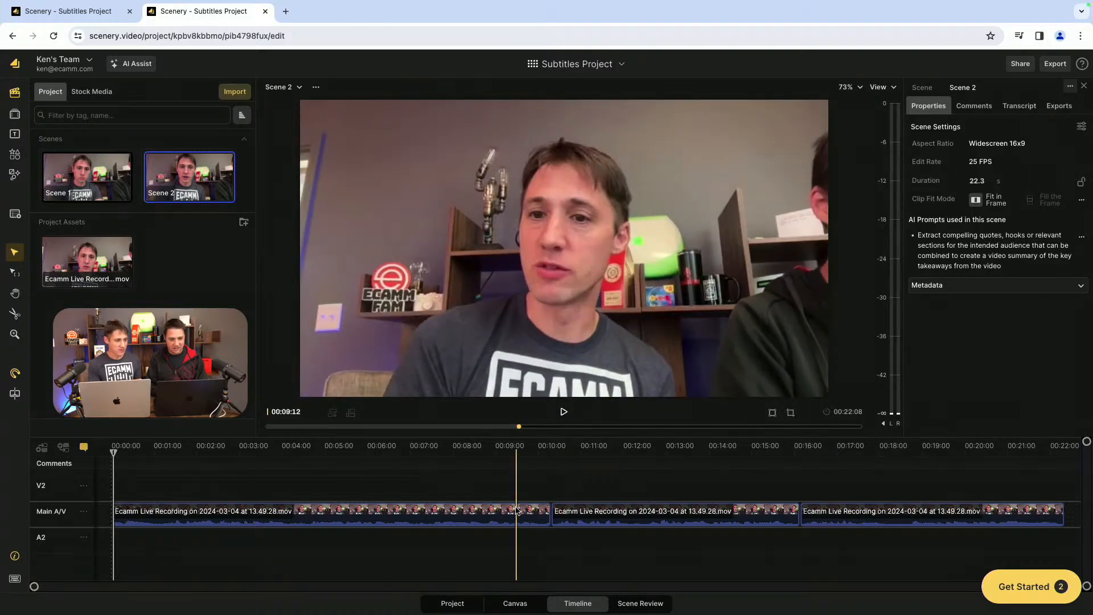